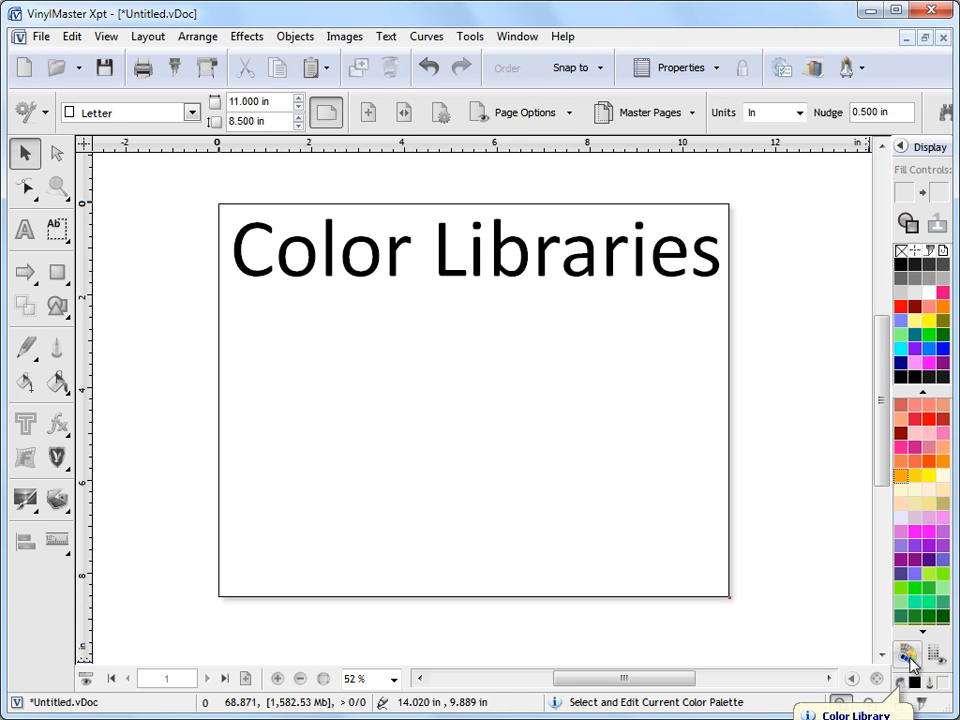
# Open the Color Libraries and inspect the name, code, vendor and palette details of Crimson in the Default palette
pyautogui.click(472, 38)
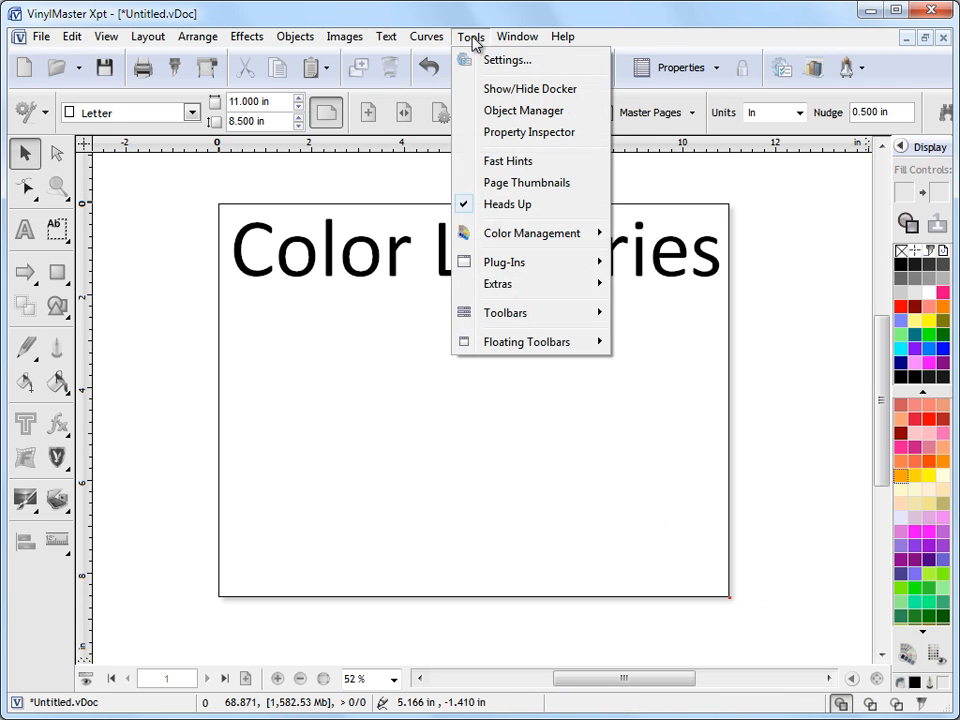
pyautogui.moveTo(545, 233)
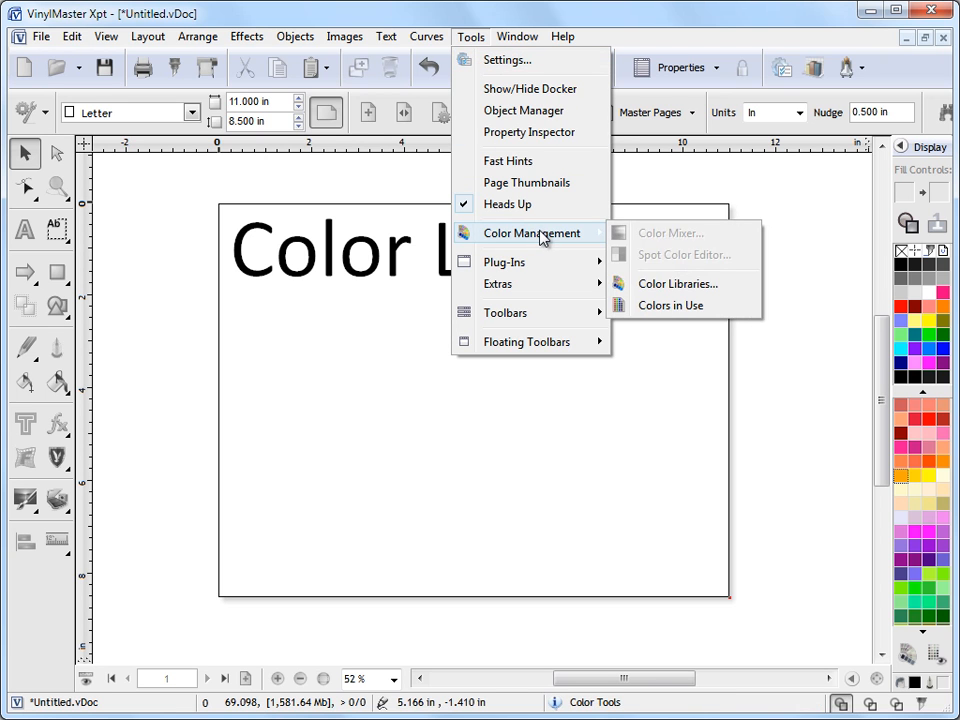
pyautogui.click(700, 287)
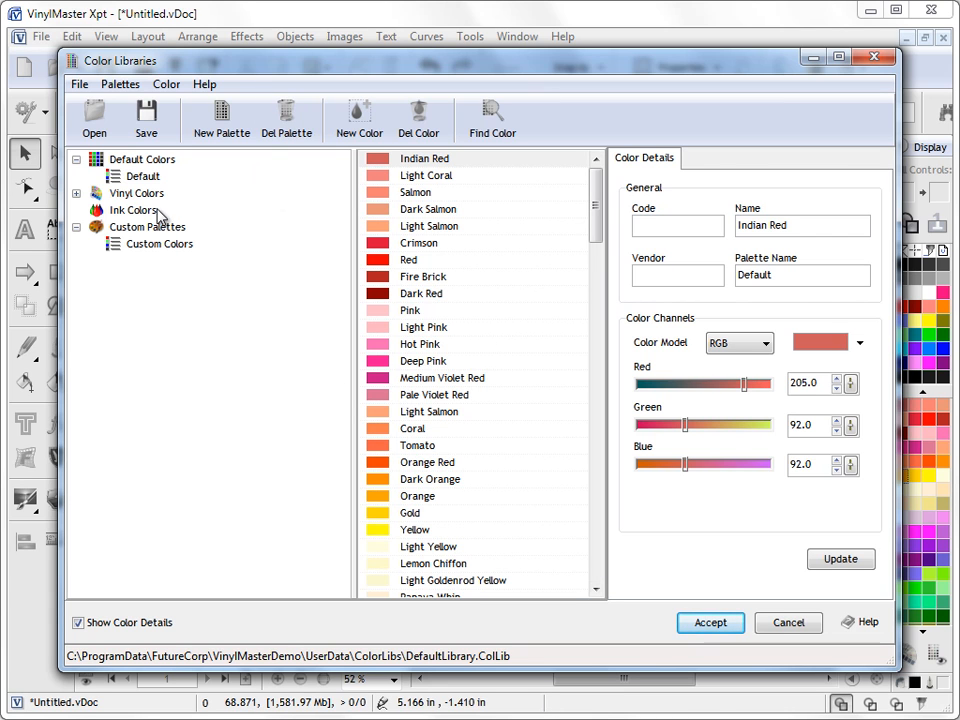
pyautogui.click(480, 244)
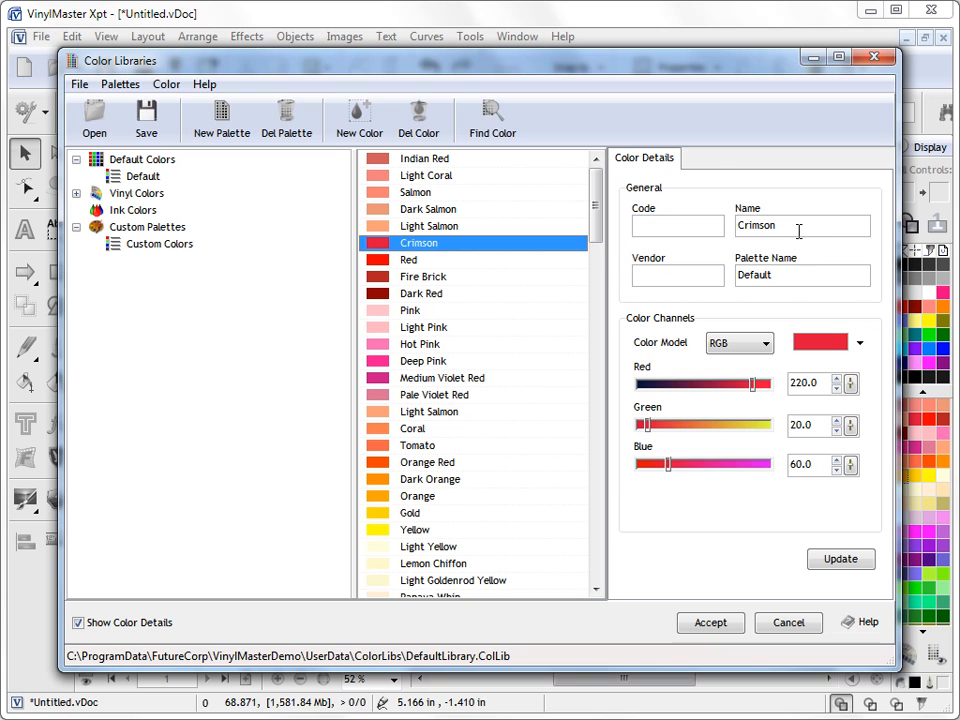
pyautogui.moveTo(799, 225); pyautogui.dragTo(726, 221)
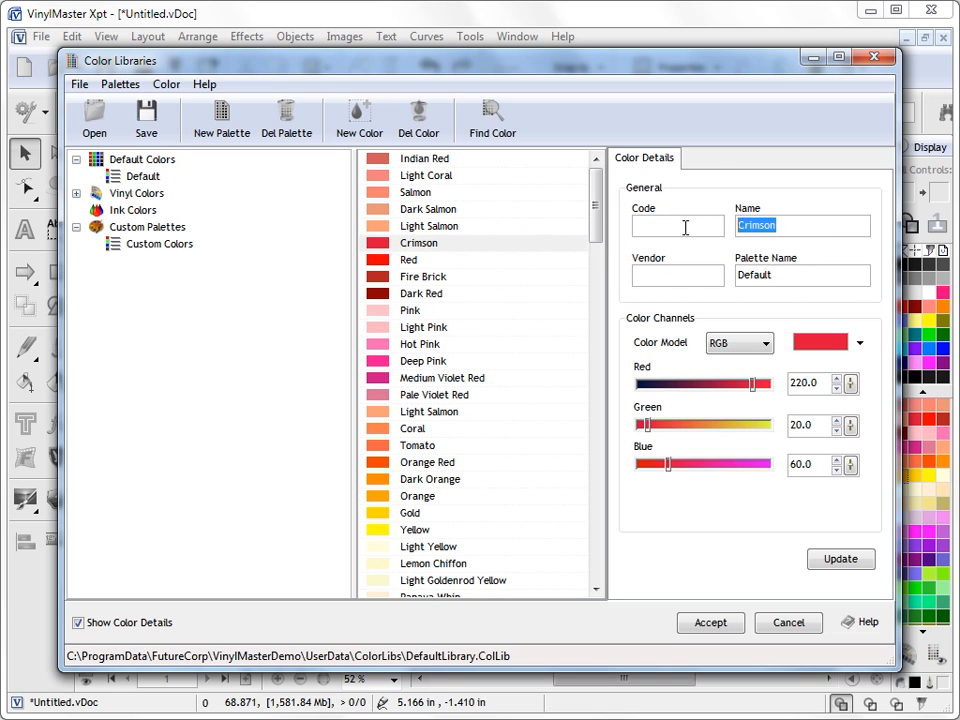
pyautogui.moveTo(786, 279); pyautogui.dragTo(720, 270)
pyautogui.click(791, 277)
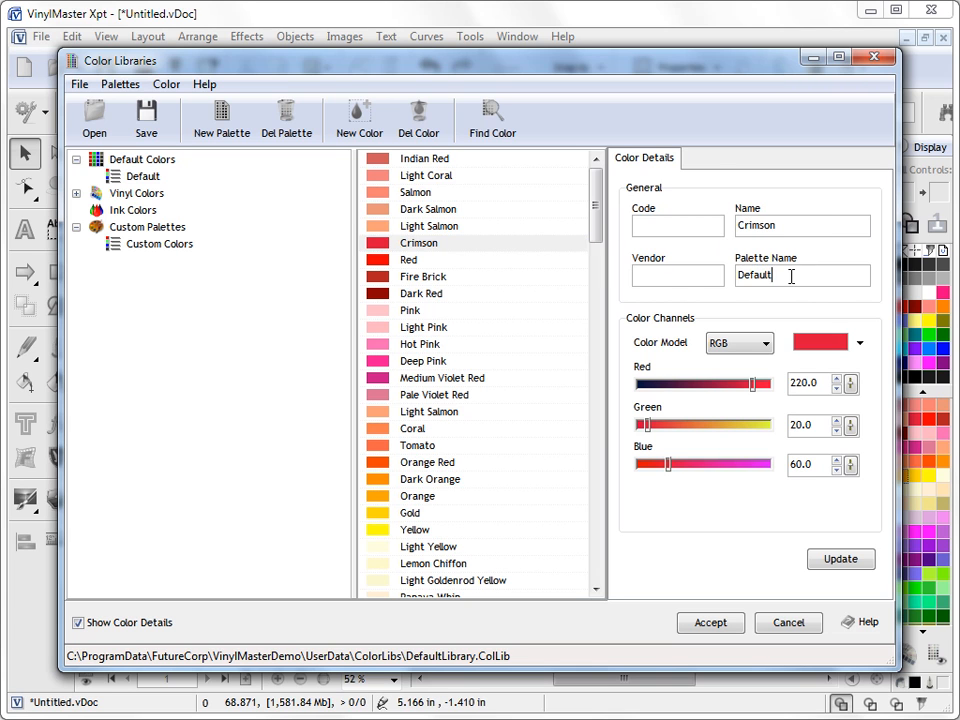
# View Crimson's color channels in the CMYK color model and in the LAB color model
pyautogui.click(758, 344)
pyautogui.click(737, 408)
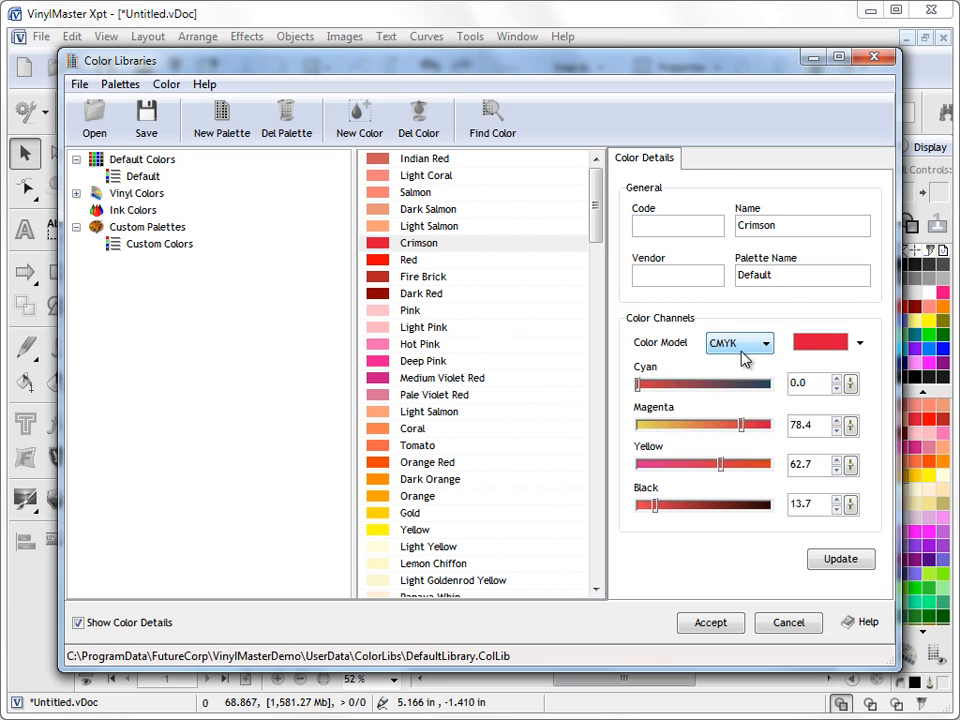
pyautogui.click(757, 345)
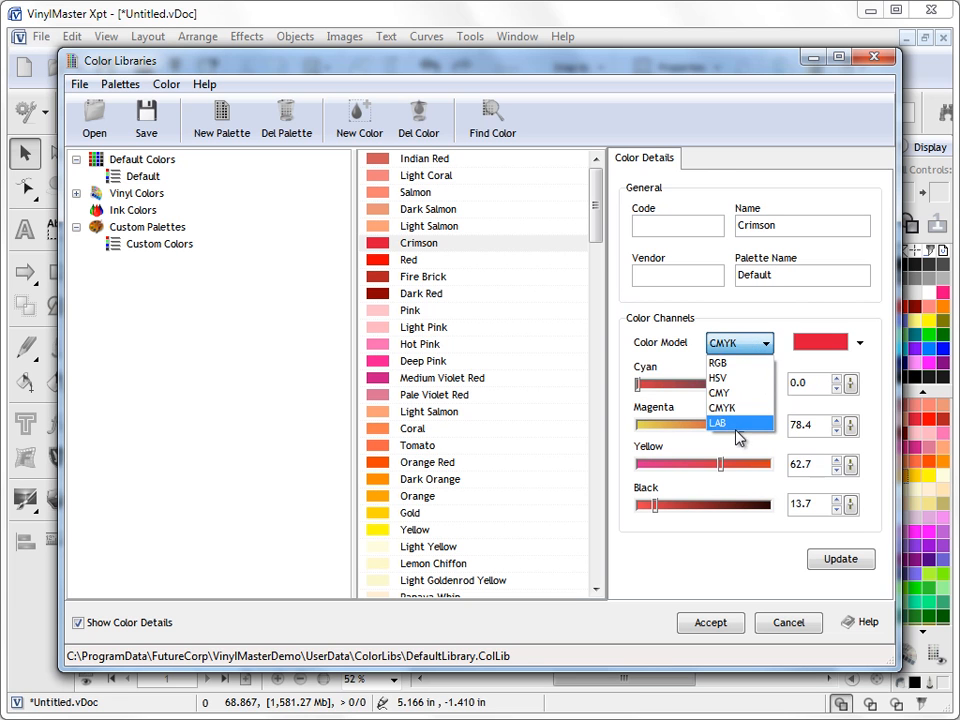
pyautogui.click(738, 422)
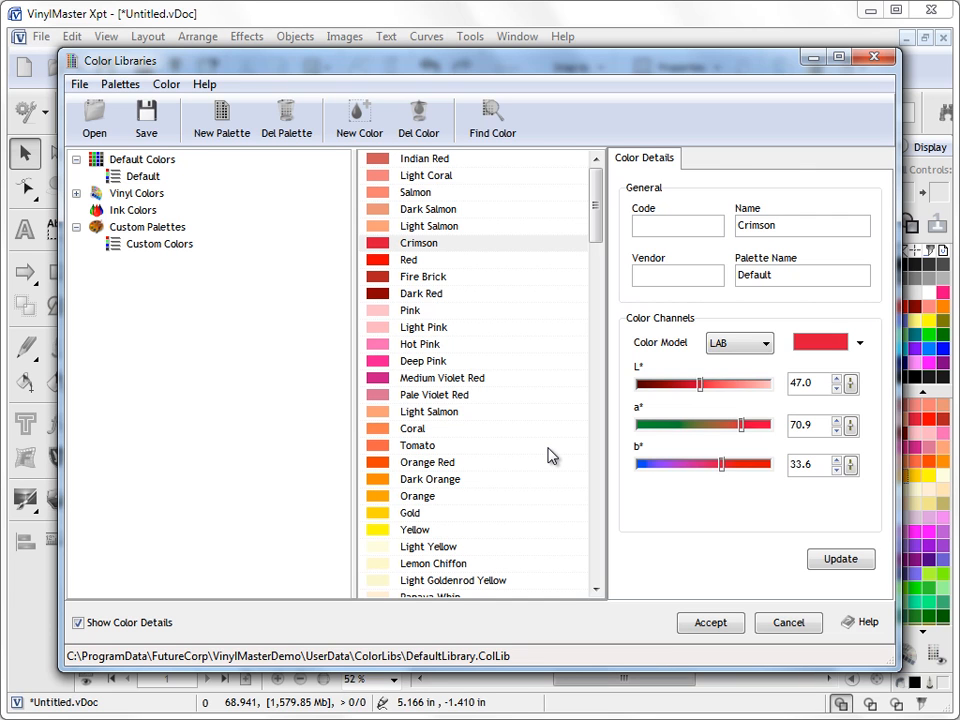
# Check which color library files are available without loading one, and view the details of Dark Salmon
pyautogui.click(96, 120)
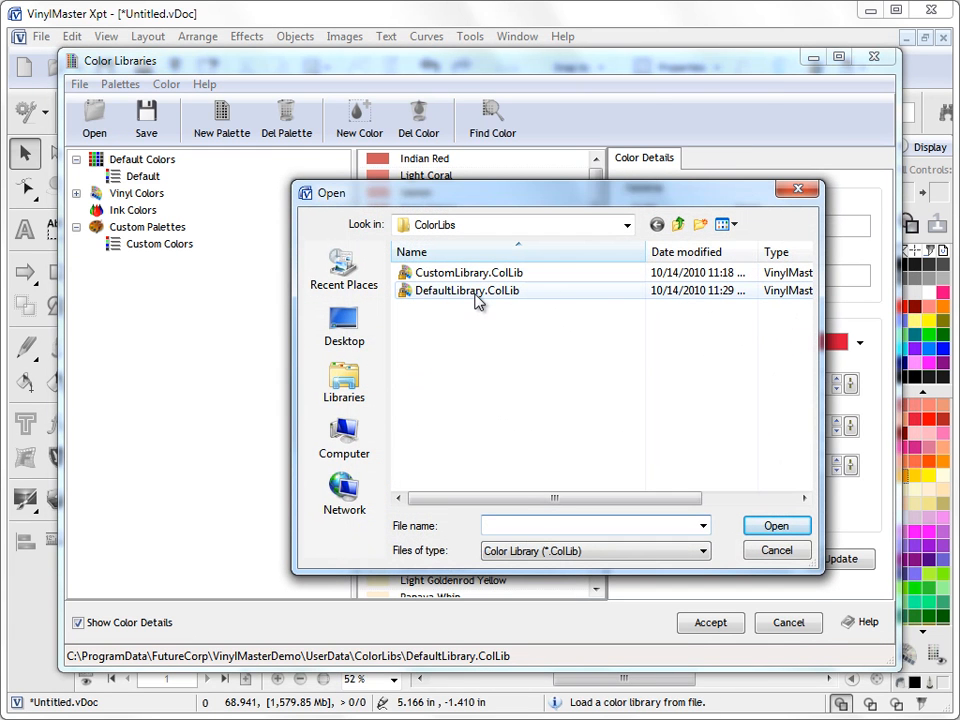
pyautogui.click(771, 549)
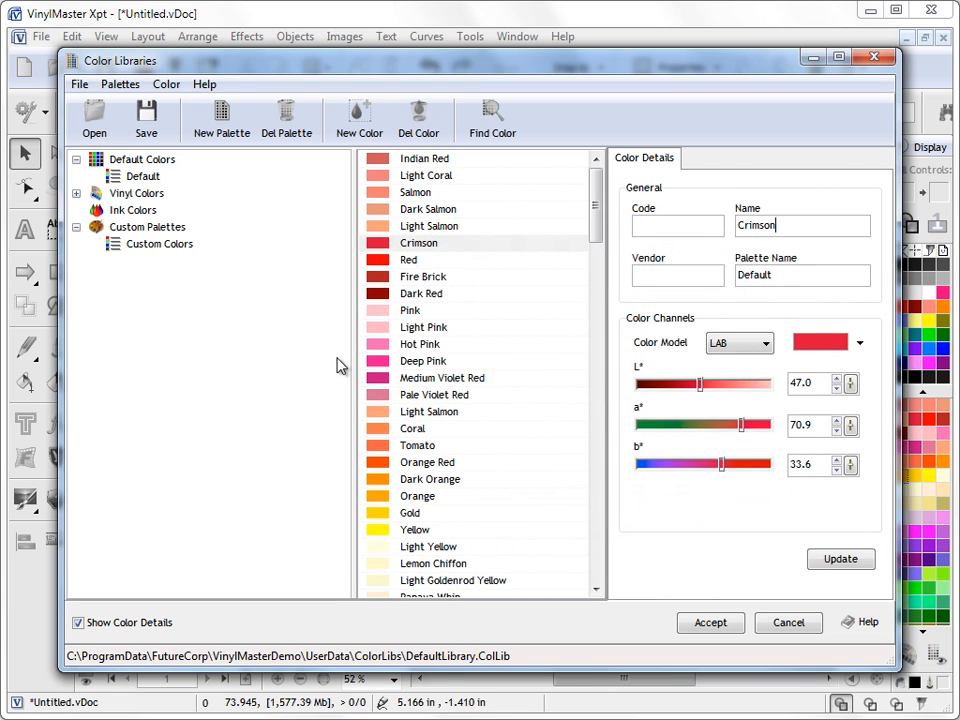
pyautogui.click(172, 234)
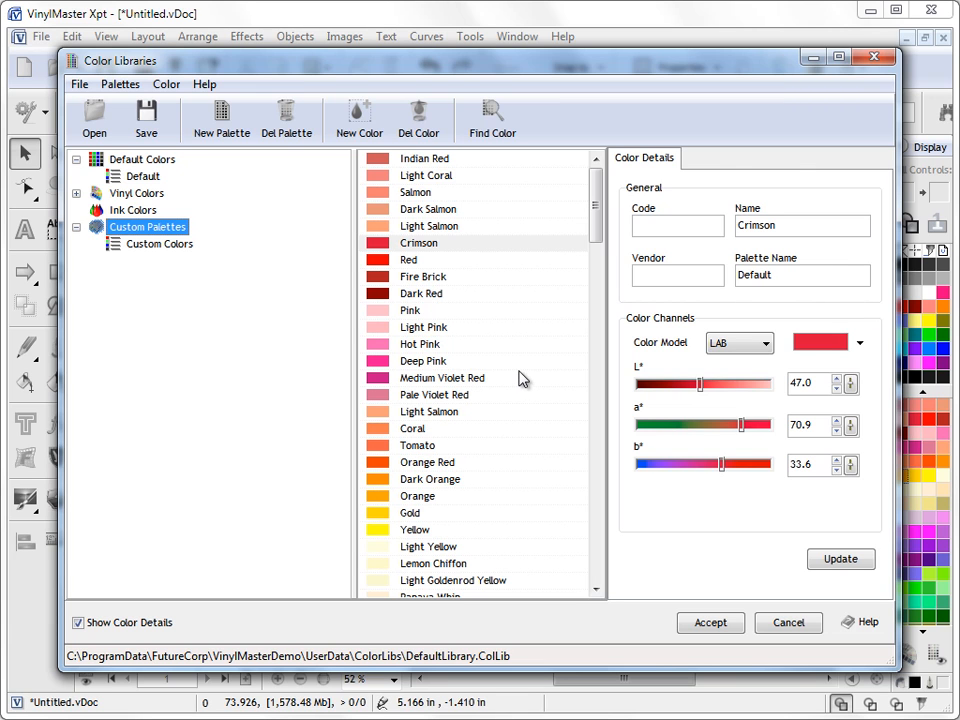
pyautogui.click(478, 210)
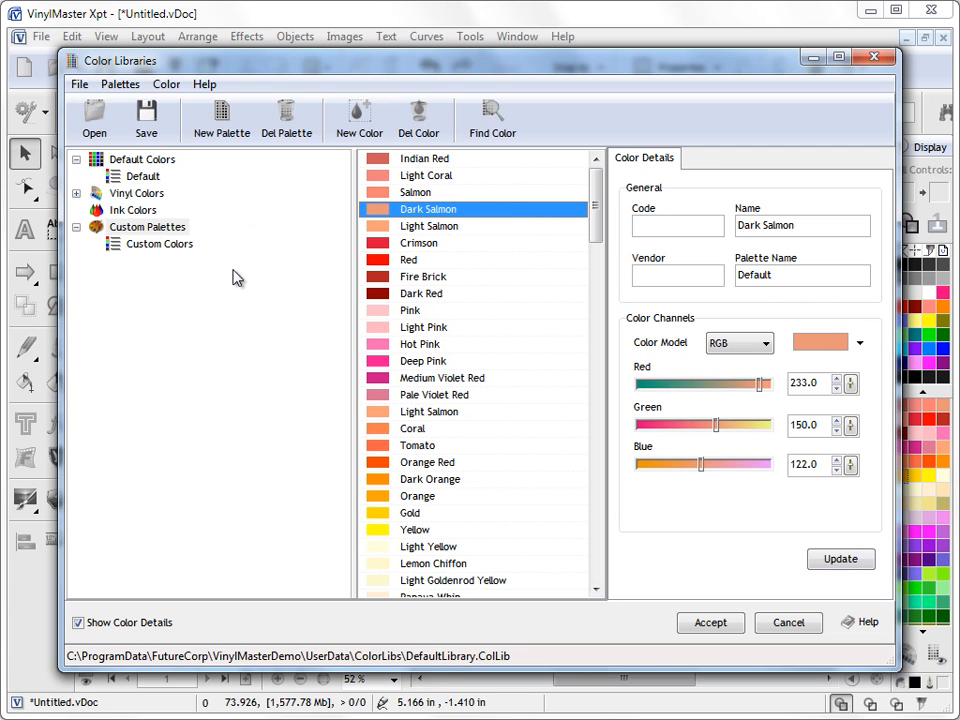
# Load 3M's 1000 - Scotchcal Graphic Film vinyl palette as the current color palette
pyautogui.click(77, 193)
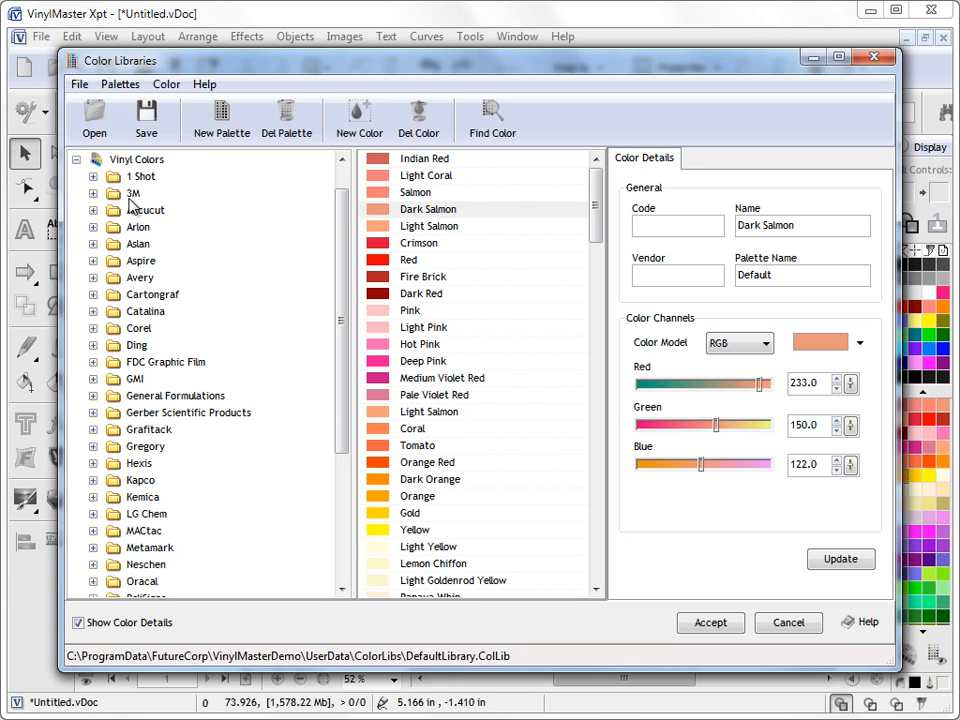
pyautogui.click(94, 194)
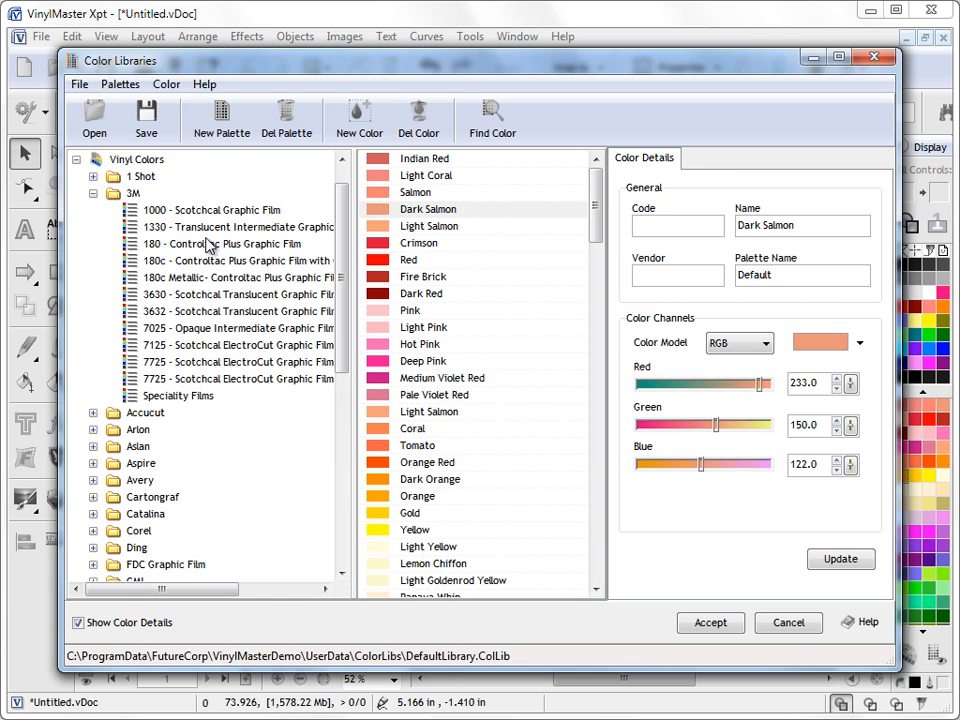
pyautogui.click(248, 295)
pyautogui.click(240, 278)
pyautogui.click(152, 212)
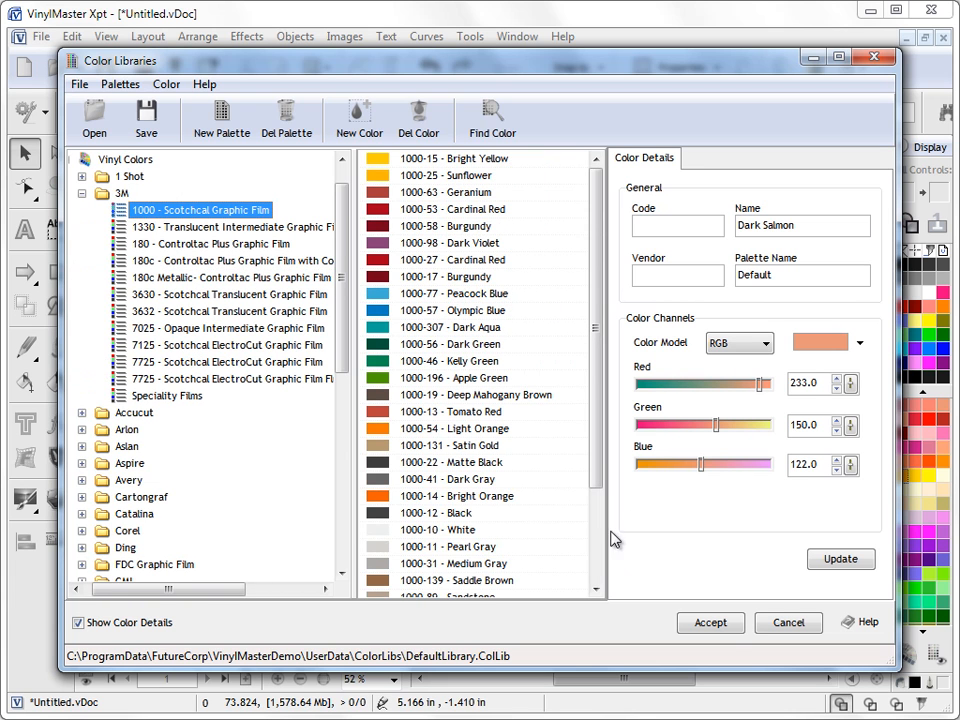
pyautogui.moveTo(597, 175)
pyautogui.mouseDown()
pyautogui.moveTo(602, 315)
pyautogui.moveTo(603, 190)
pyautogui.mouseUp()
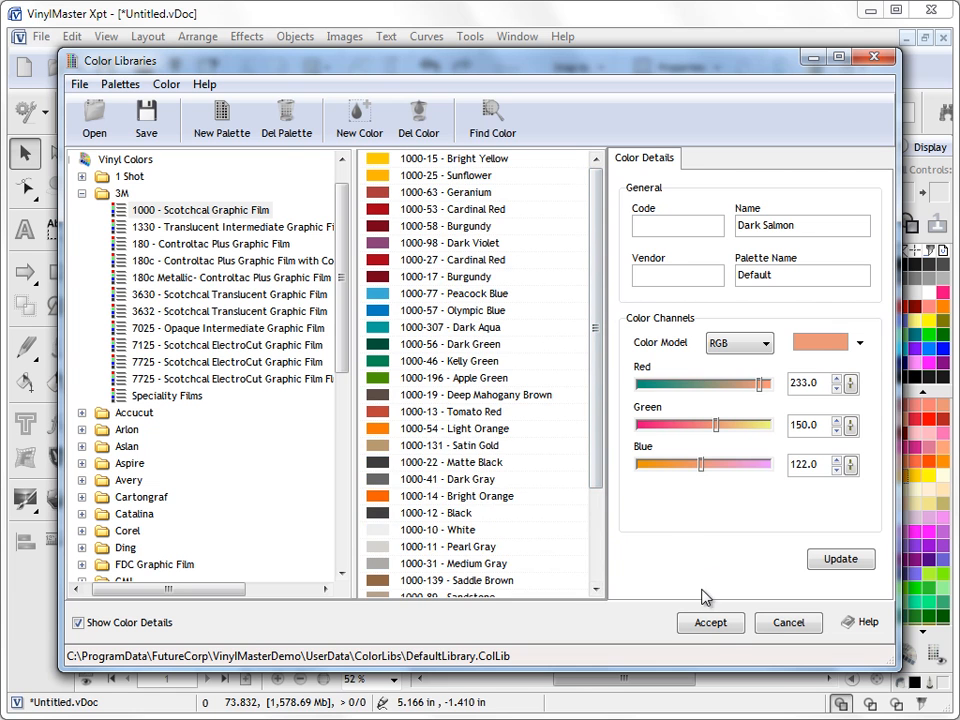
pyautogui.click(726, 627)
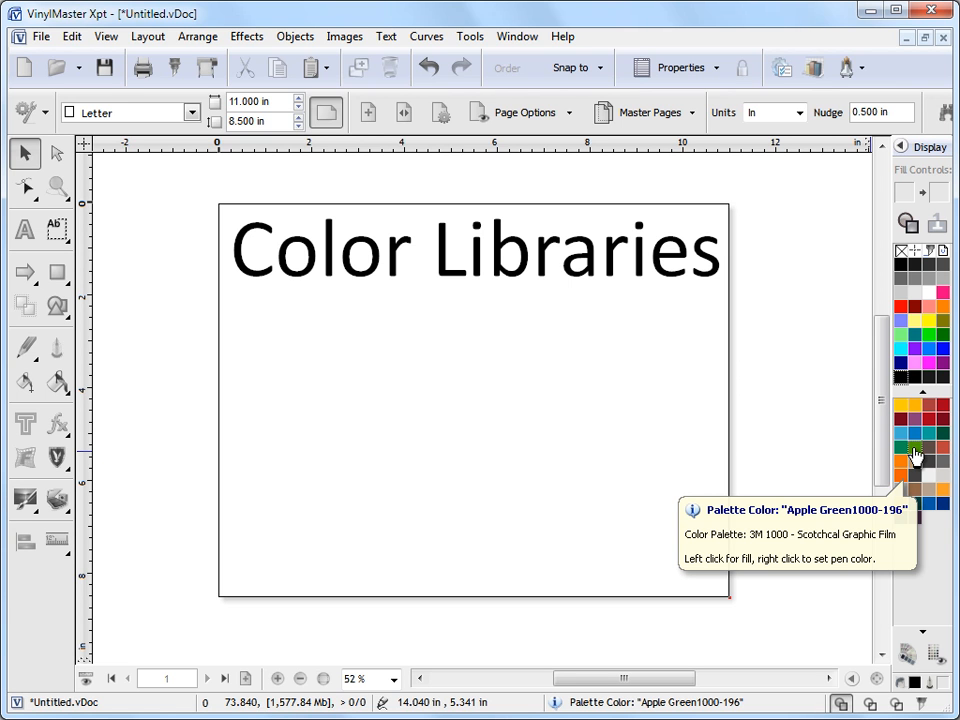
# Reopen the color libraries and make Avery's A4 Opaque vinyl palette the current color palette
pyautogui.click(906, 660)
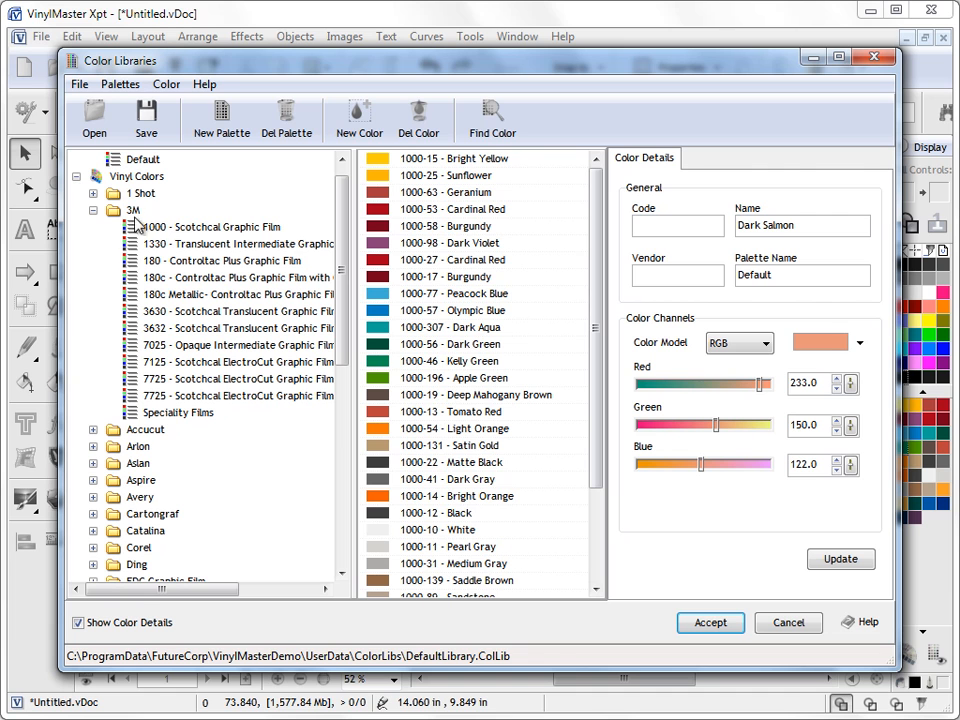
pyautogui.click(93, 497)
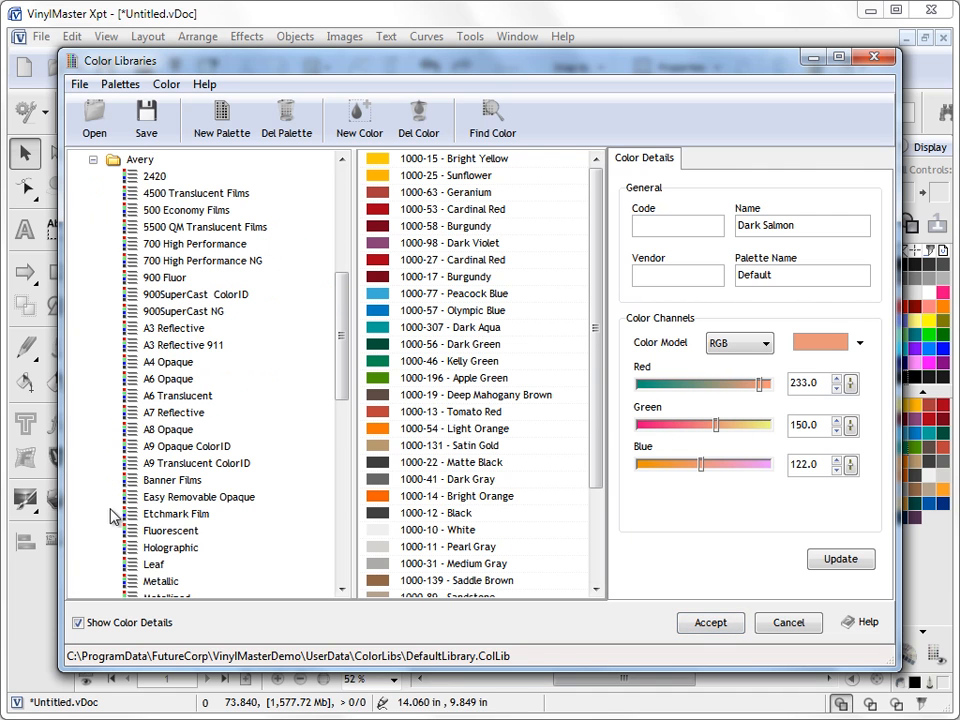
pyautogui.click(178, 362)
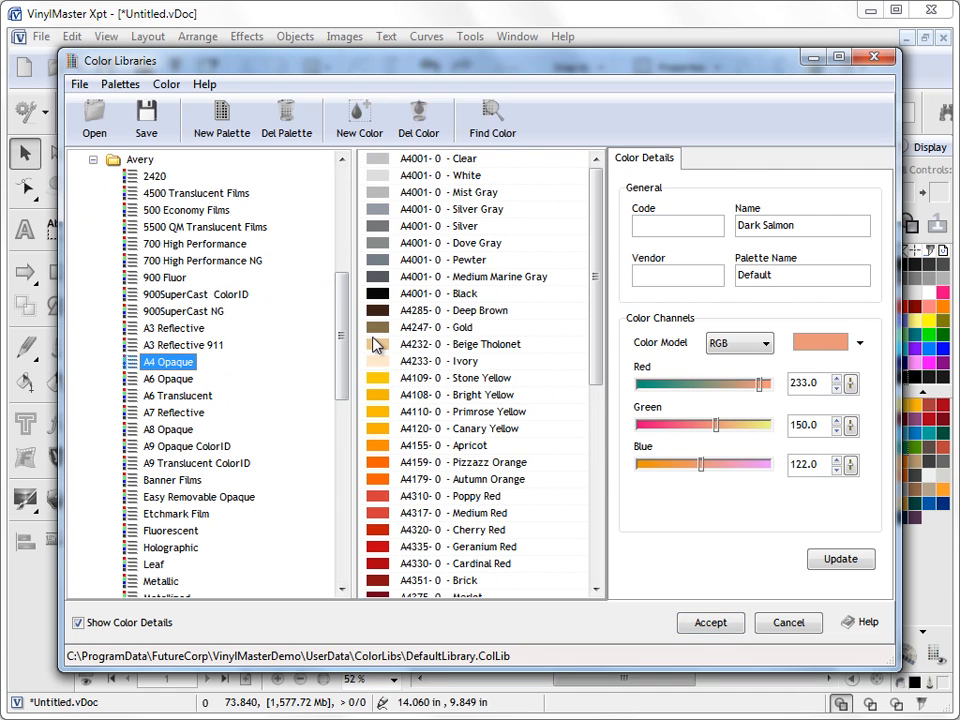
pyautogui.click(711, 624)
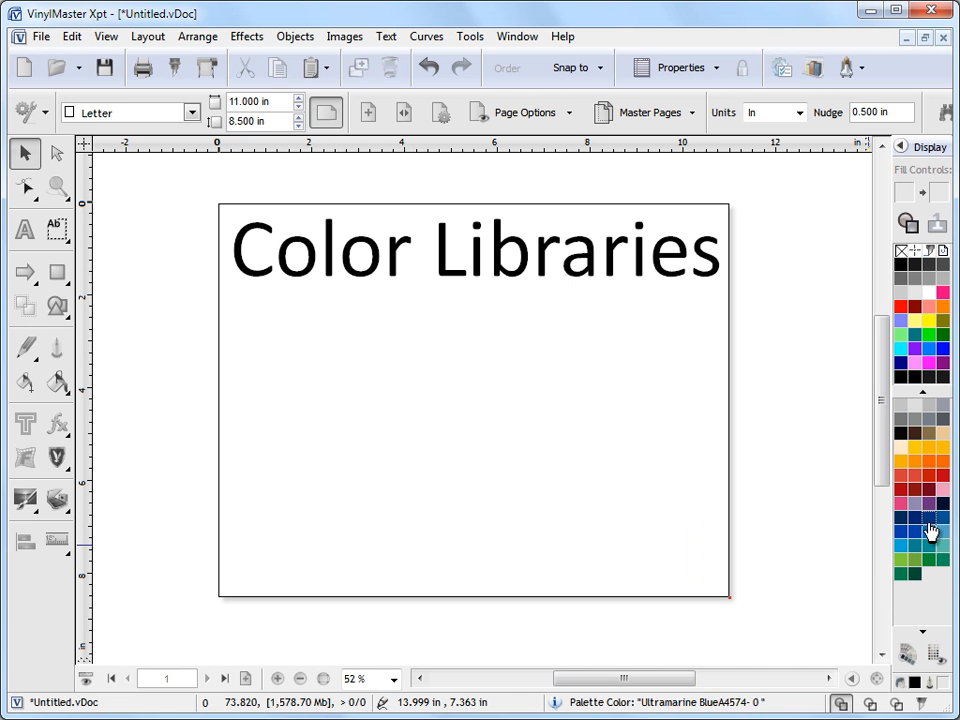
# Reopen the color libraries and inspect the details of Canary Yellow, Autumn Orange and Primrose Yellow in Avery's A4 Opaque palette
pyautogui.click(907, 654)
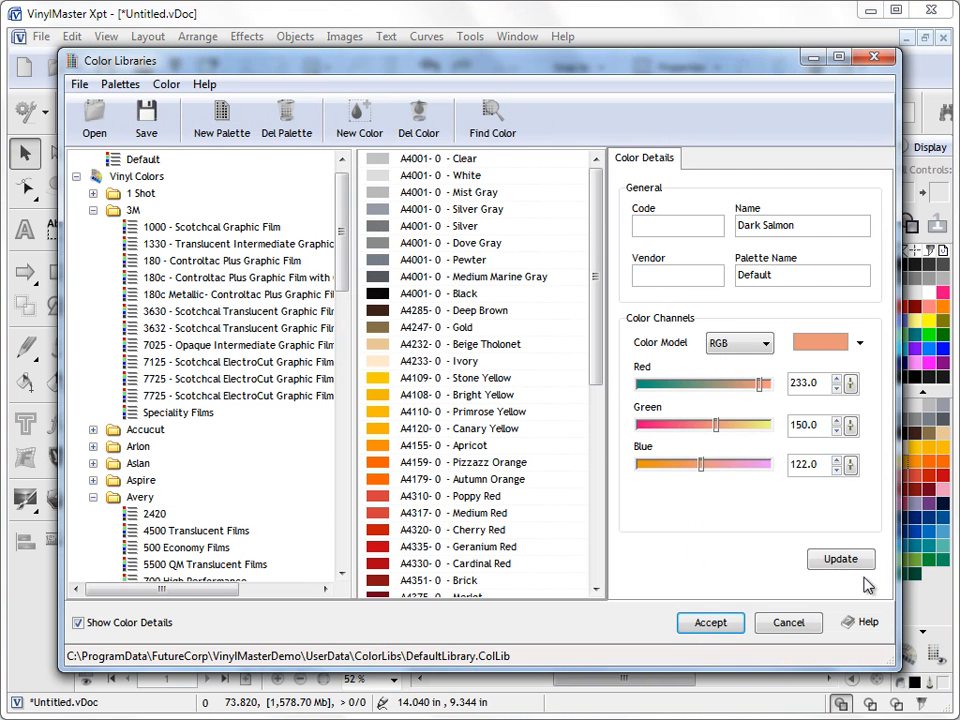
pyautogui.click(467, 411)
pyautogui.click(465, 428)
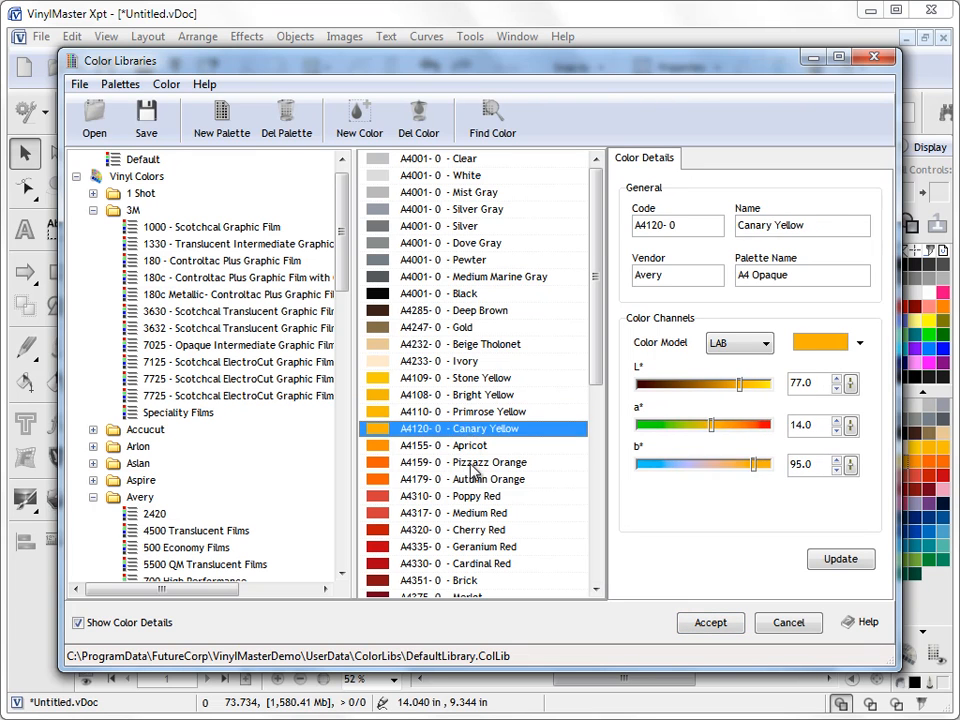
pyautogui.click(472, 480)
pyautogui.click(467, 413)
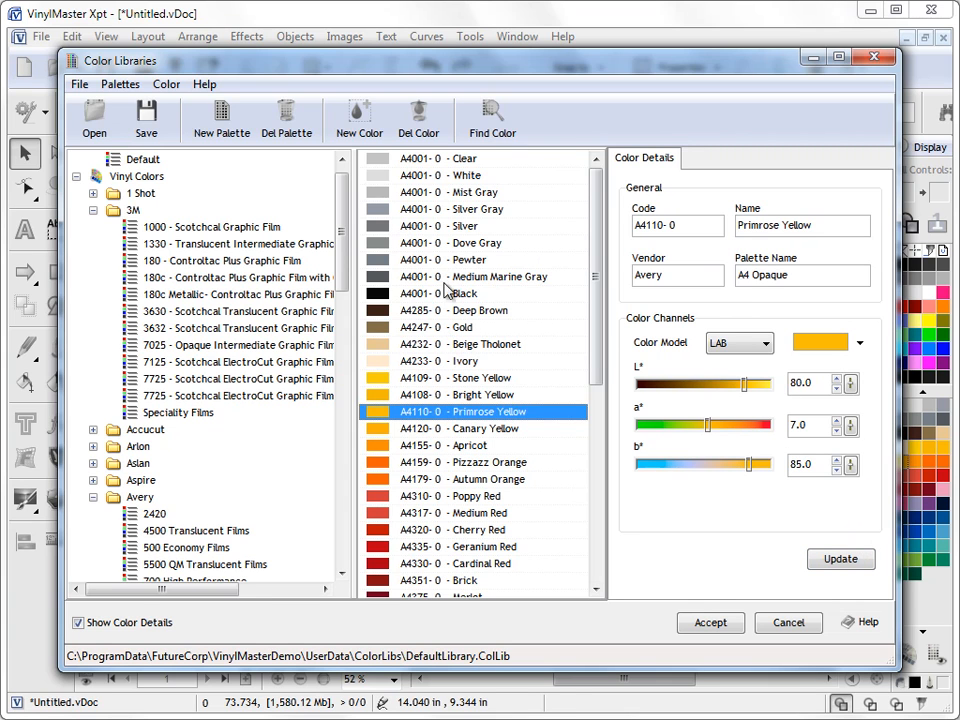
# Collapse the 3M, Avery and Vinyl Colors groups in the library tree and show the Default palette's colors
pyautogui.click(93, 210)
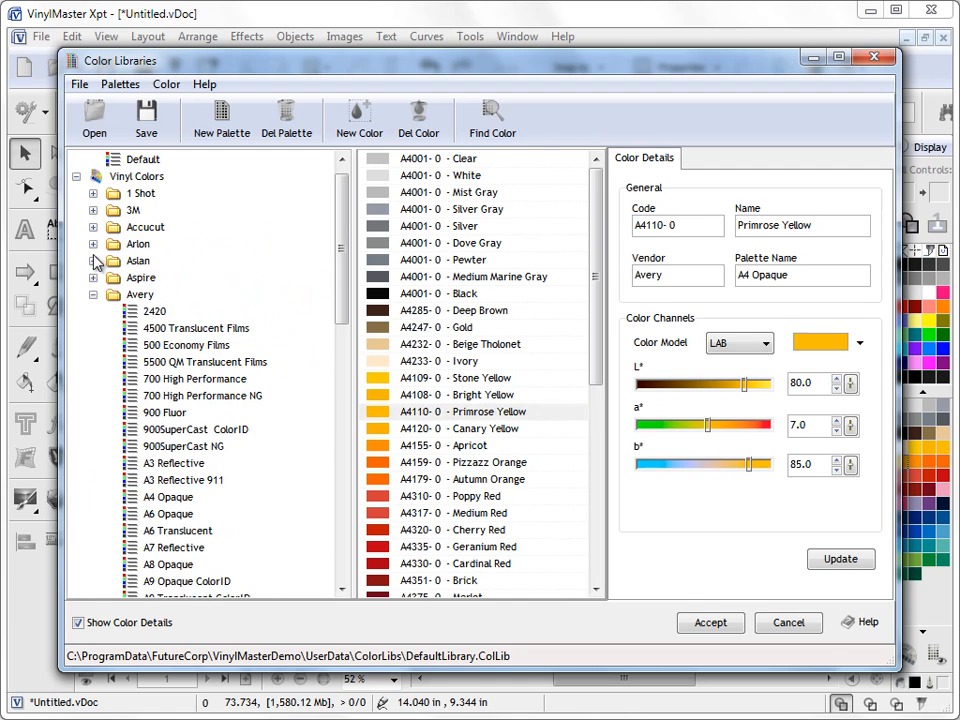
pyautogui.click(93, 216)
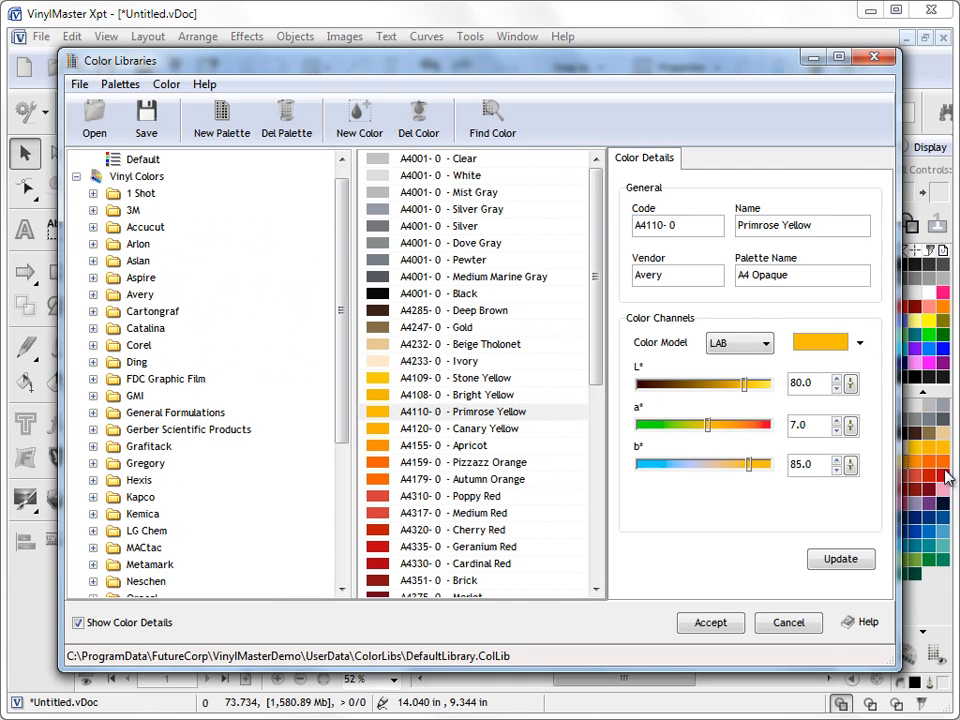
pyautogui.scroll(1, 339, 236)
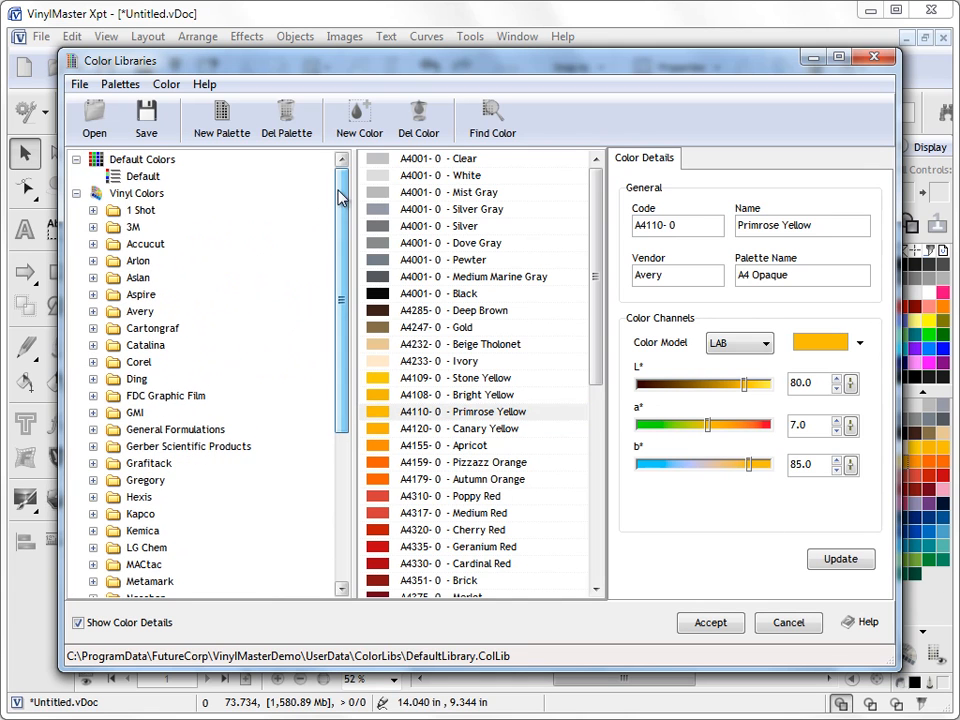
pyautogui.click(142, 176)
pyautogui.click(76, 193)
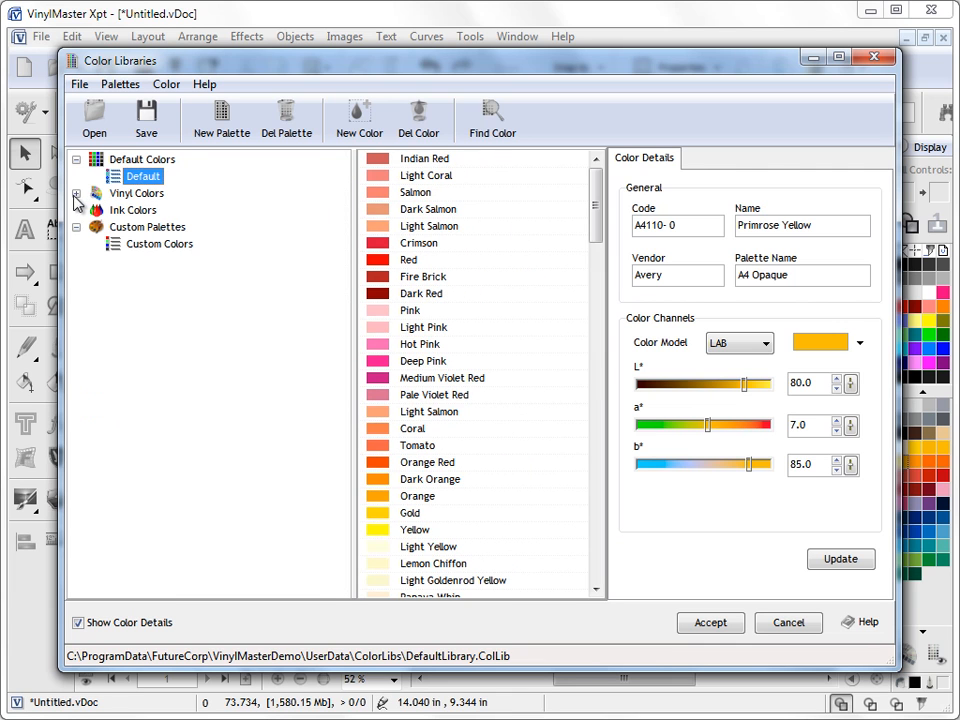
# Add a new color to the Custom Colors palette and enter Warm Yellow as its name
pyautogui.click(152, 246)
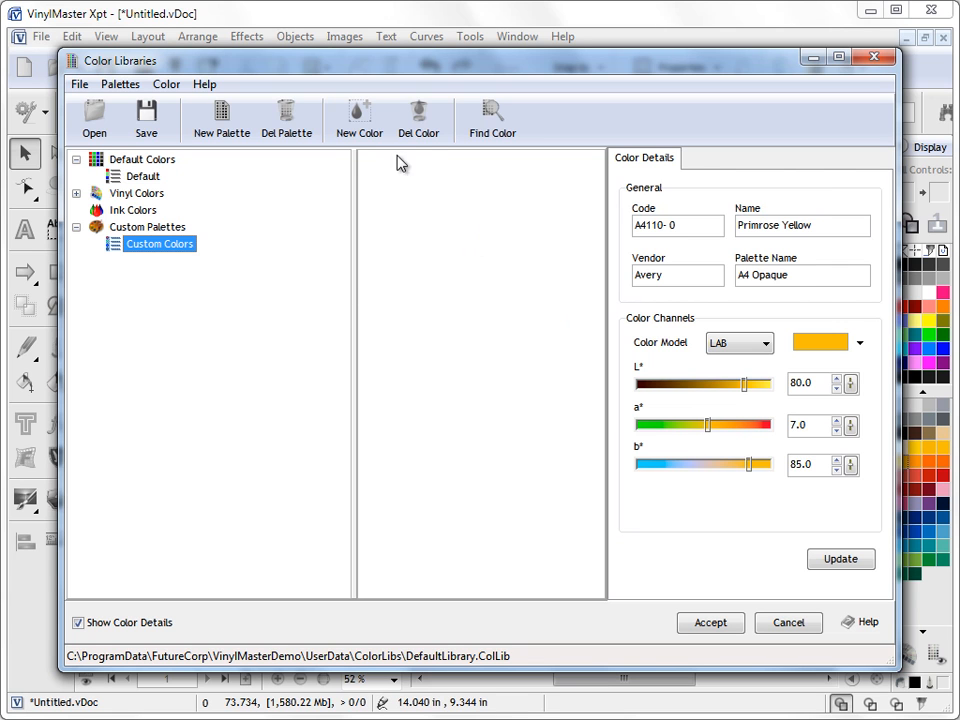
pyautogui.click(359, 118)
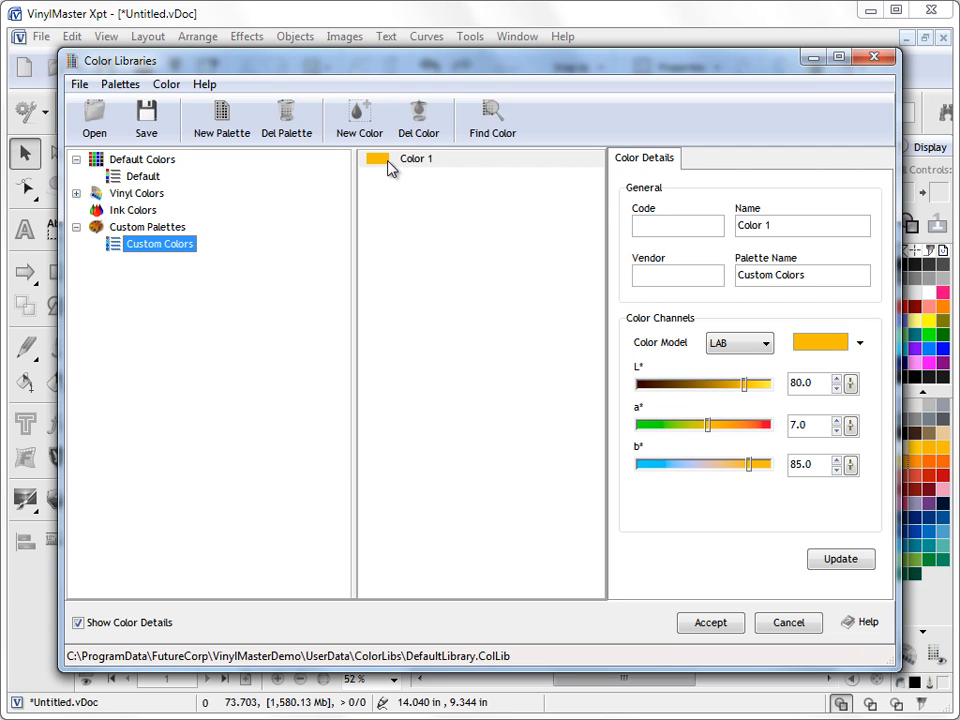
pyautogui.click(789, 222)
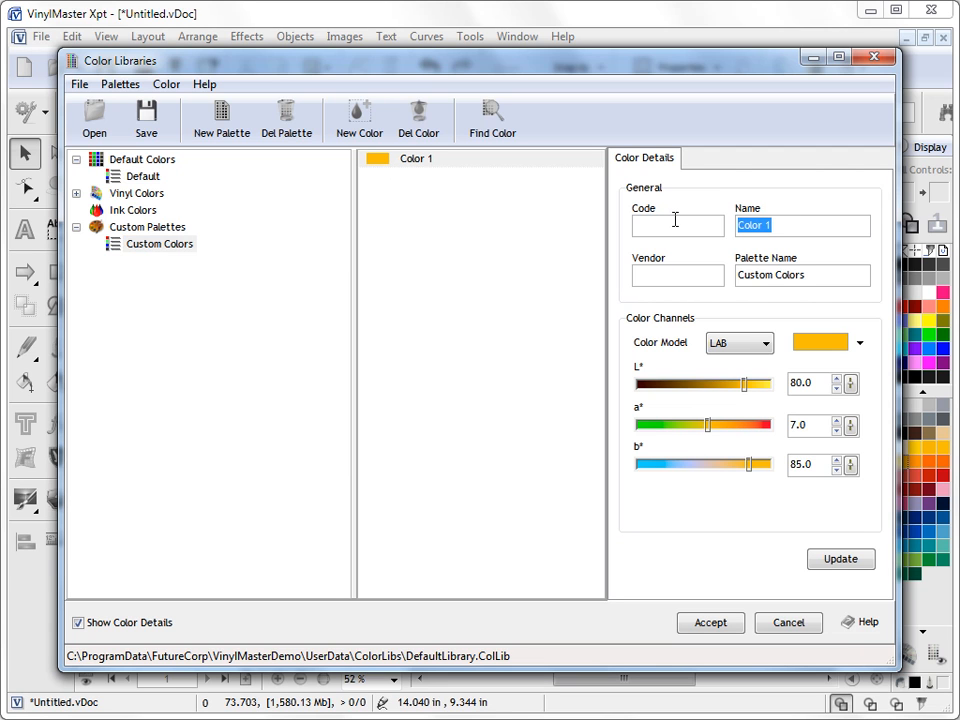
pyautogui.write('Warm Yellow')
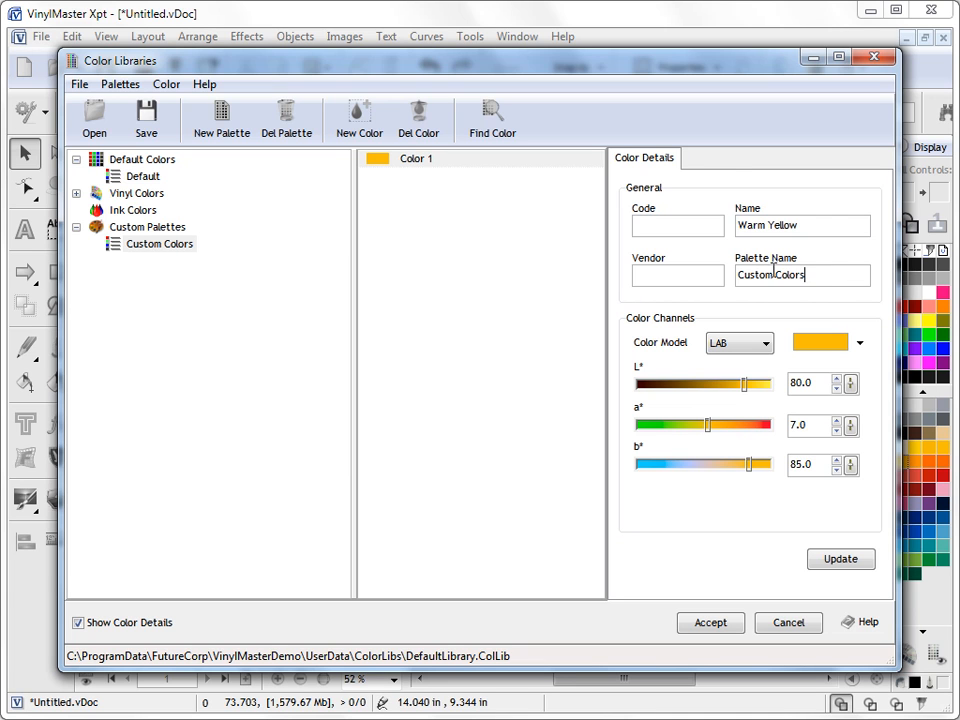
# Adjust Warm Yellow's LAB channels to L* 74.5 and a* 20.3, and update the color with its new name
pyautogui.click(744, 388)
pyautogui.moveTo(744, 388); pyautogui.dragTo(732, 388)
pyautogui.moveTo(709, 429); pyautogui.dragTo(715, 428)
pyautogui.click(839, 560)
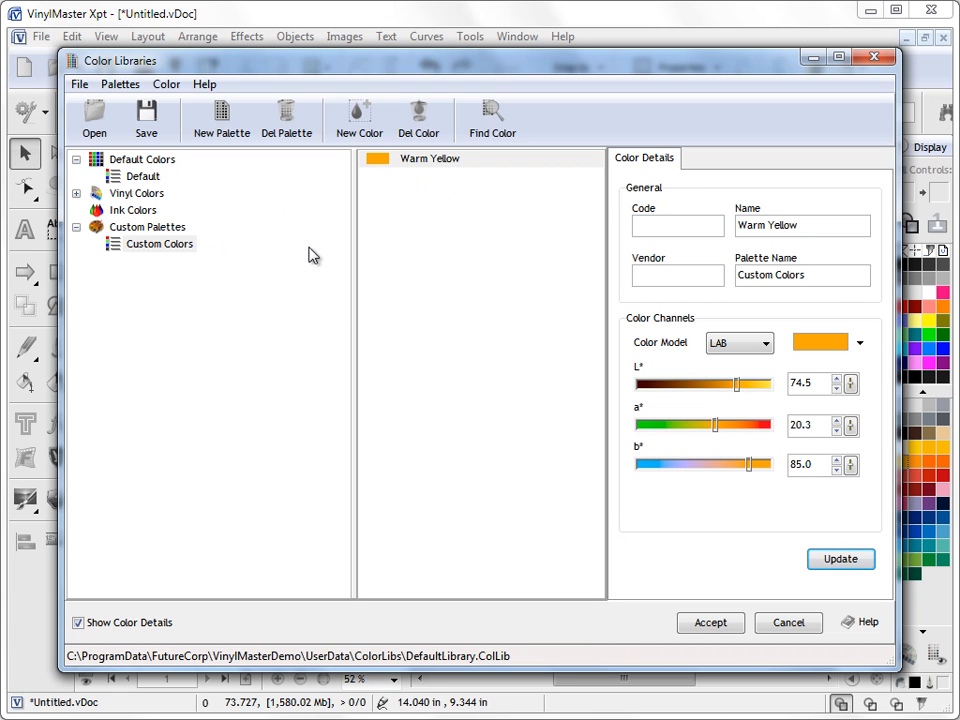
# Copy Orange Red from the Default palette into the Custom Colors palette and show that palette's colors
pyautogui.click(151, 179)
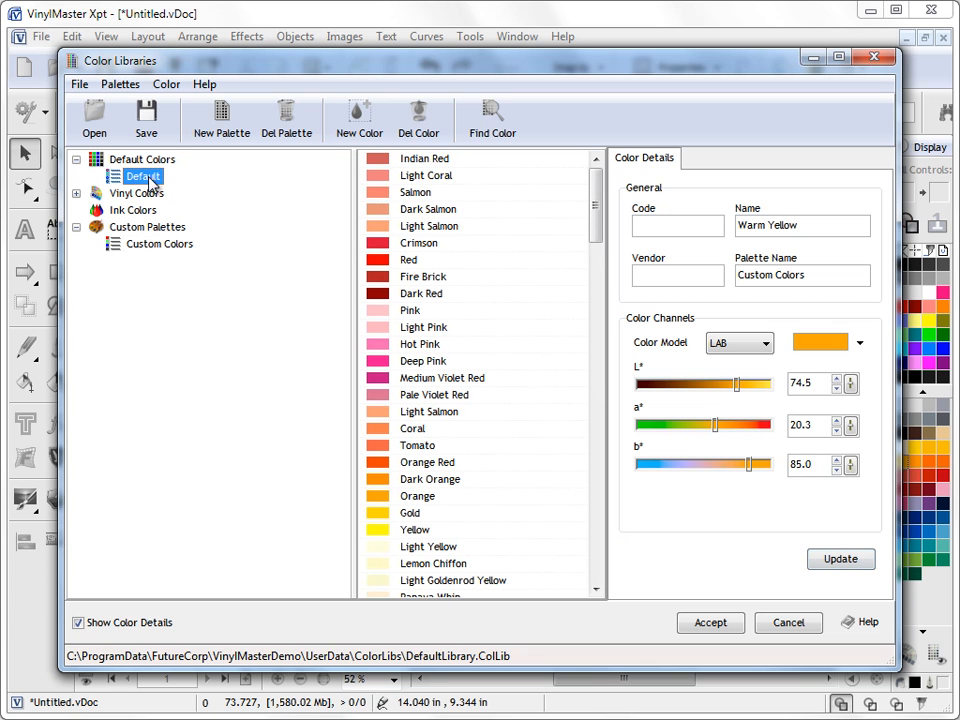
pyautogui.scroll(-3, 588, 215)
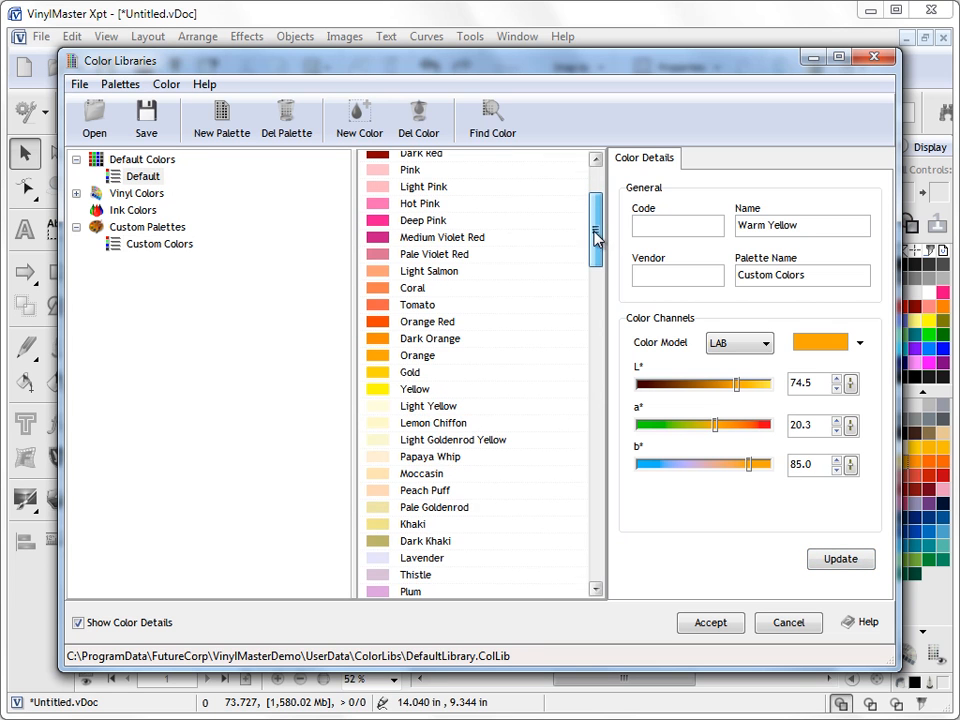
pyautogui.click(430, 322)
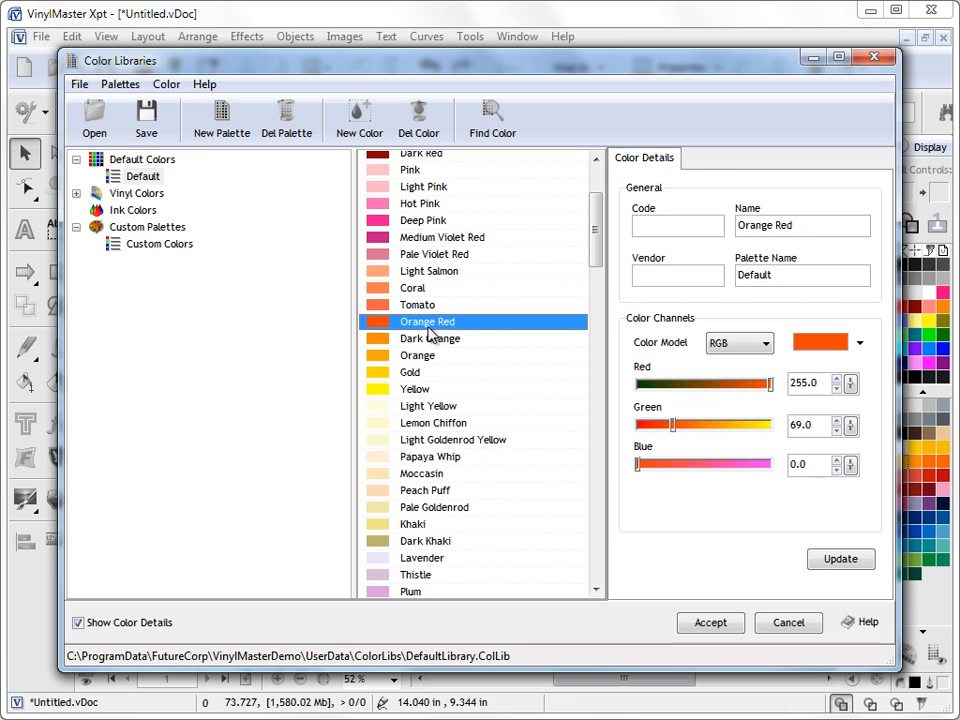
pyautogui.moveTo(432, 328); pyautogui.dragTo(165, 246)
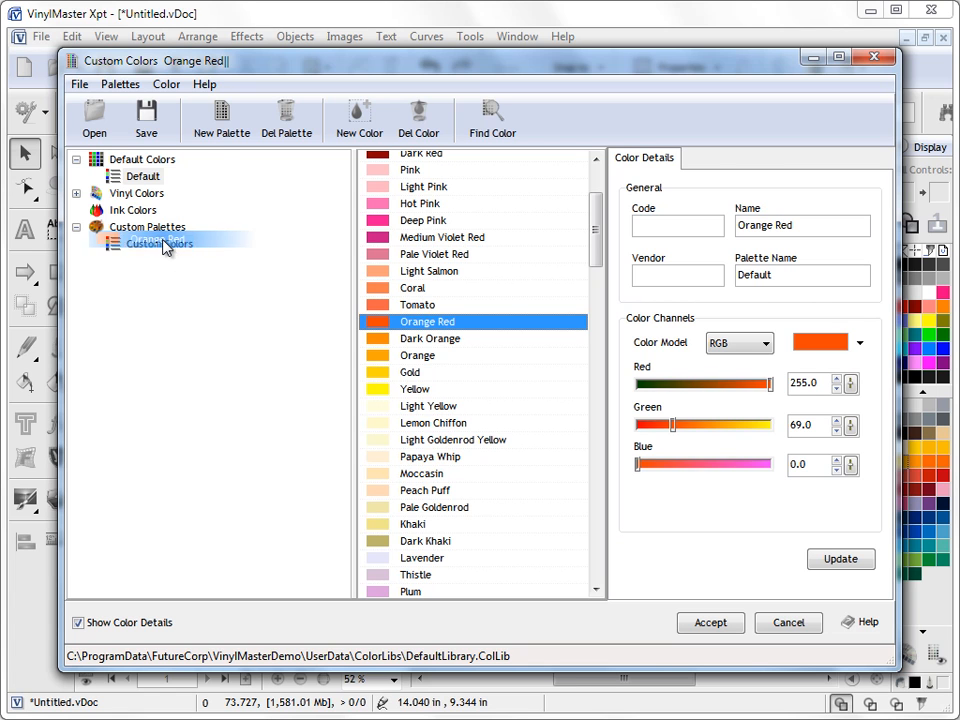
pyautogui.click(166, 247)
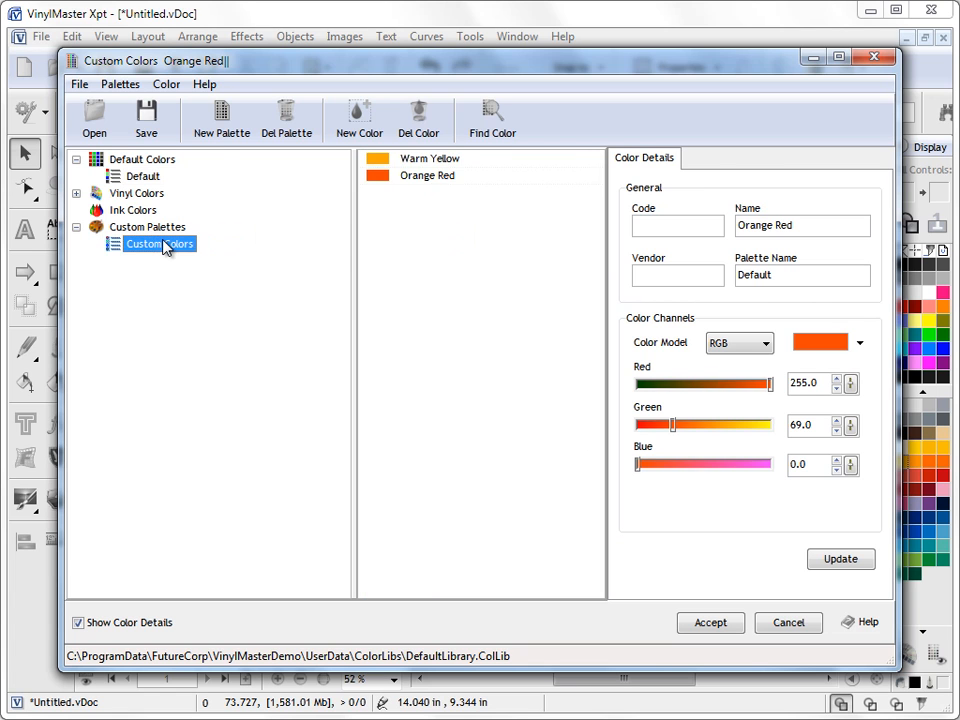
# Adjust Orange Red in Custom Colors to Green 103.1 and Blue 27.1, and update it in the LAB color model
pyautogui.click(443, 179)
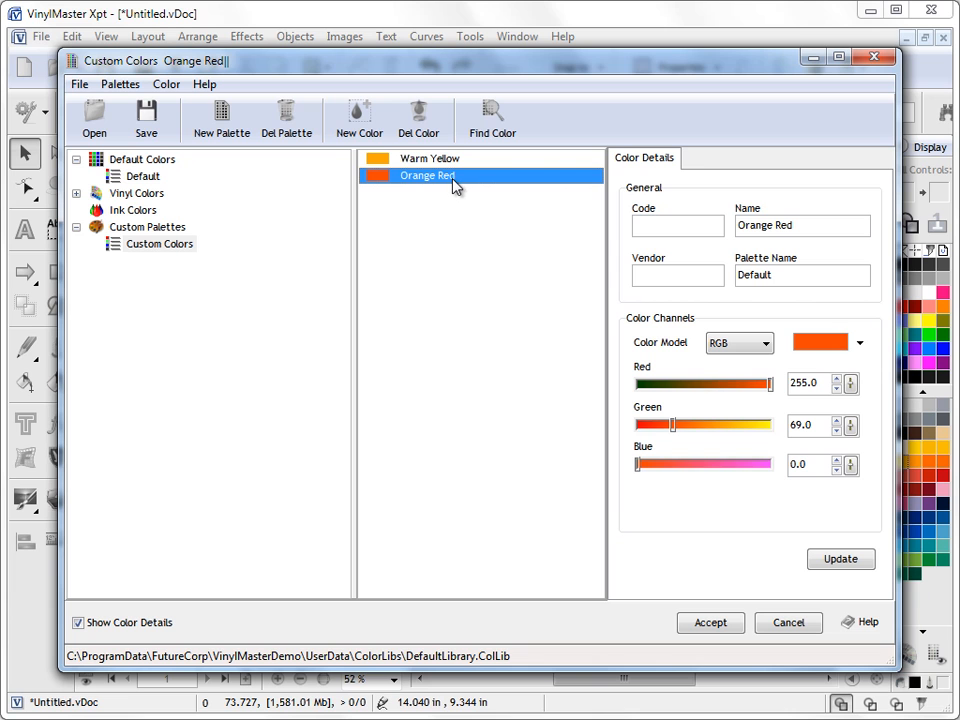
pyautogui.moveTo(673, 425); pyautogui.dragTo(693, 432)
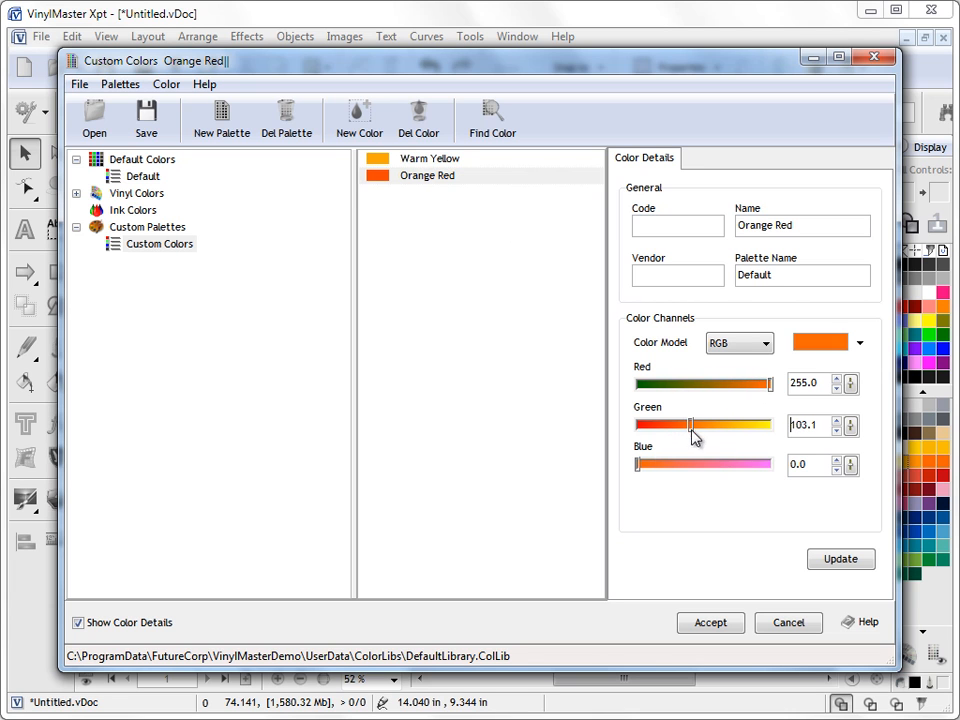
pyautogui.click(718, 345)
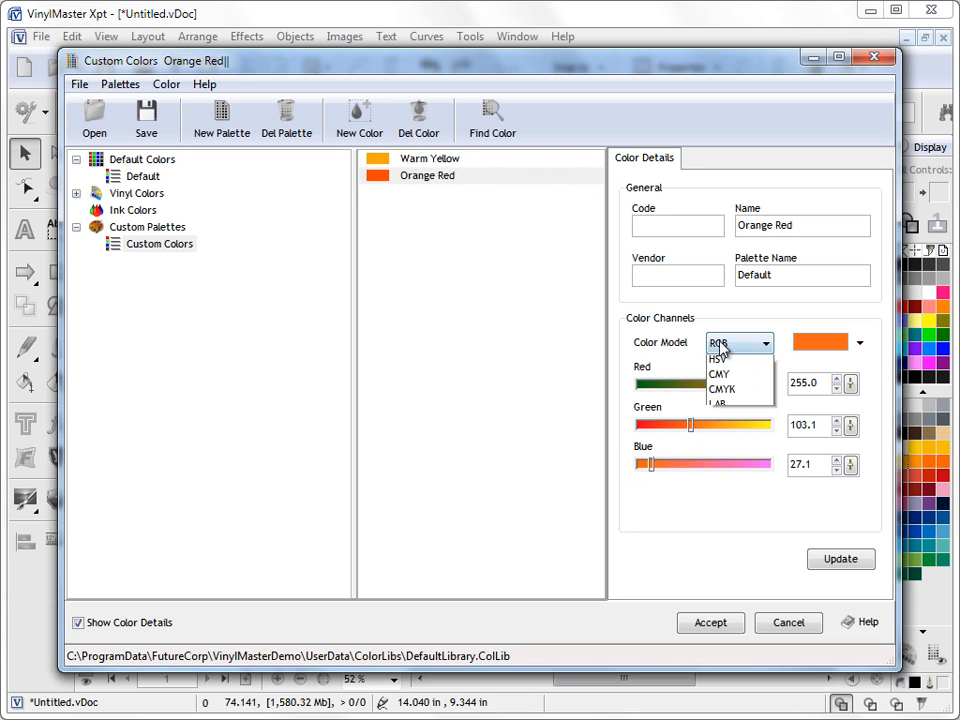
pyautogui.click(740, 424)
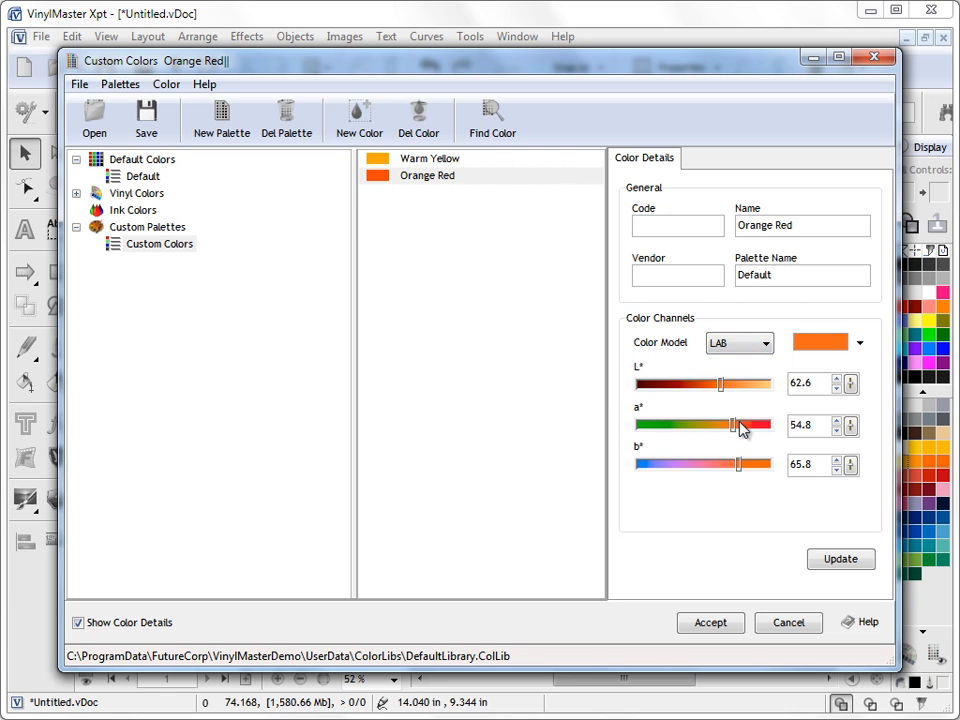
pyautogui.click(838, 560)
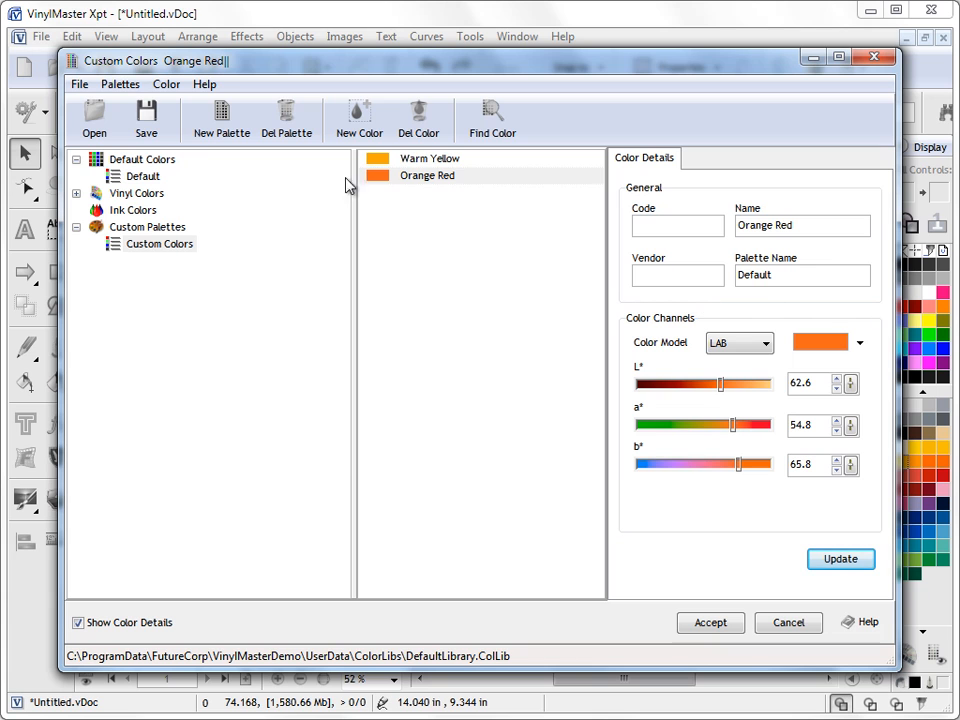
# Rename the adjusted Orange Red in Custom Colors as Orange Red Color and update it
pyautogui.click(825, 228)
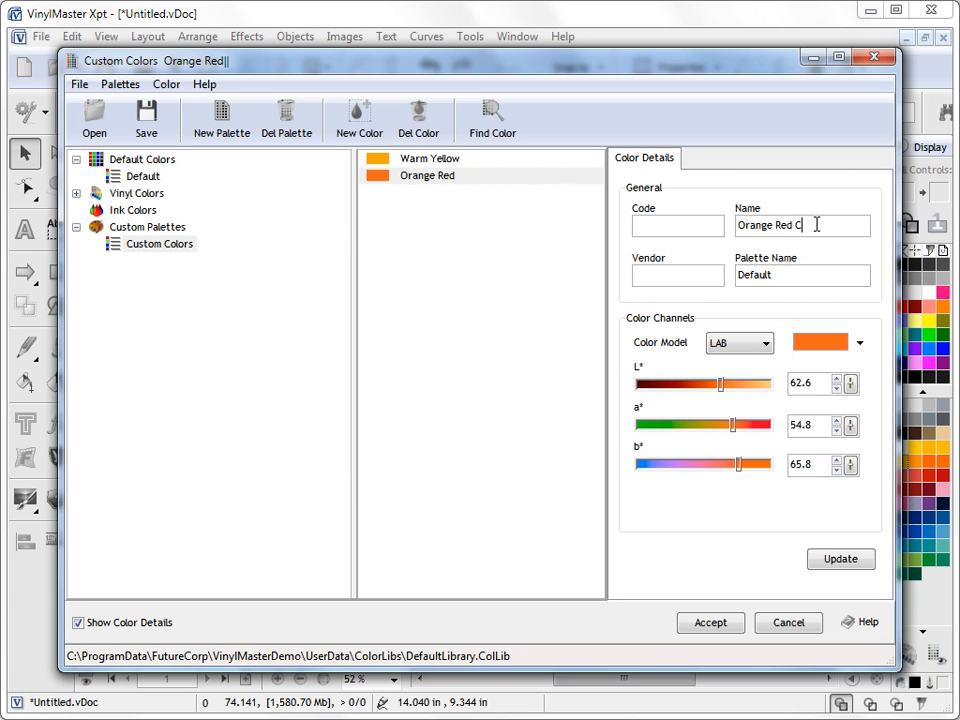
pyautogui.click(842, 560)
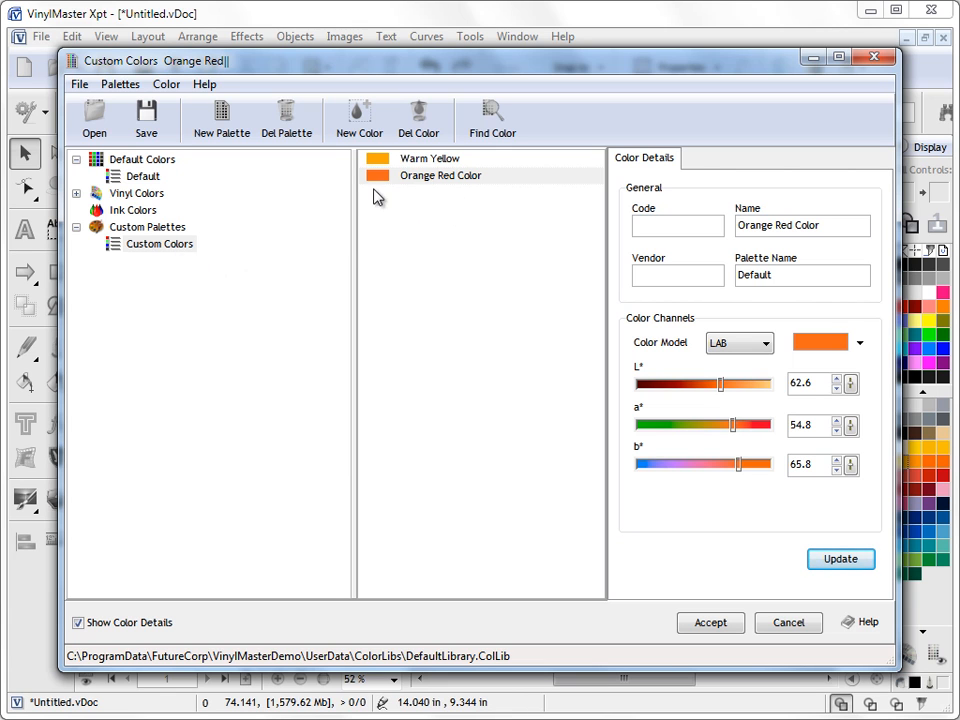
# Create a new palette named My Palette under Custom Palettes and display it
pyautogui.click(160, 229)
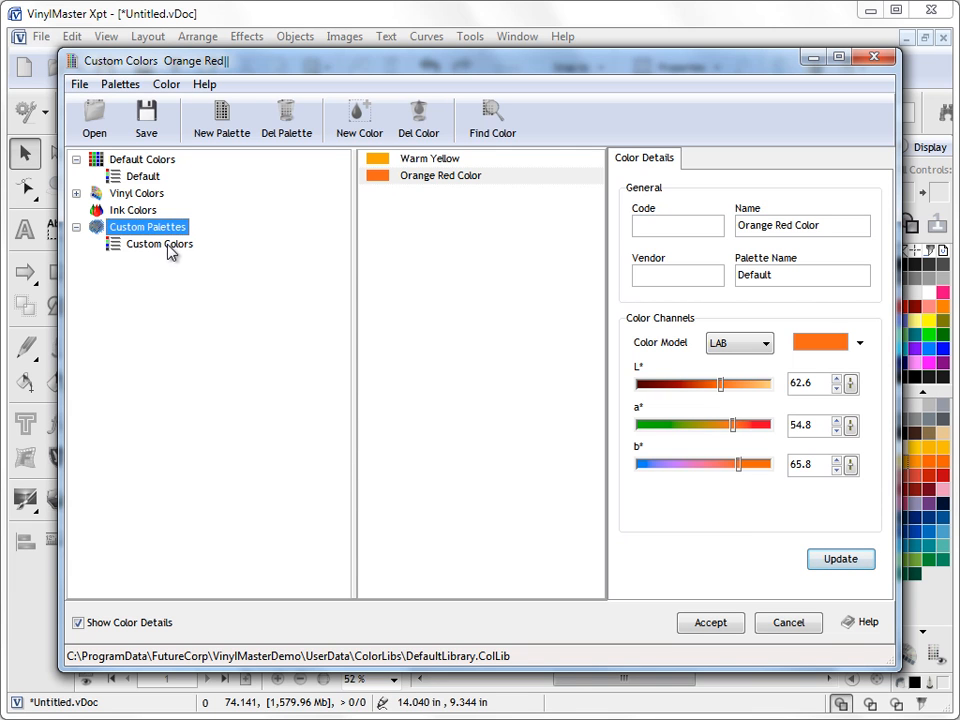
pyautogui.click(236, 136)
pyautogui.write('My Palette')
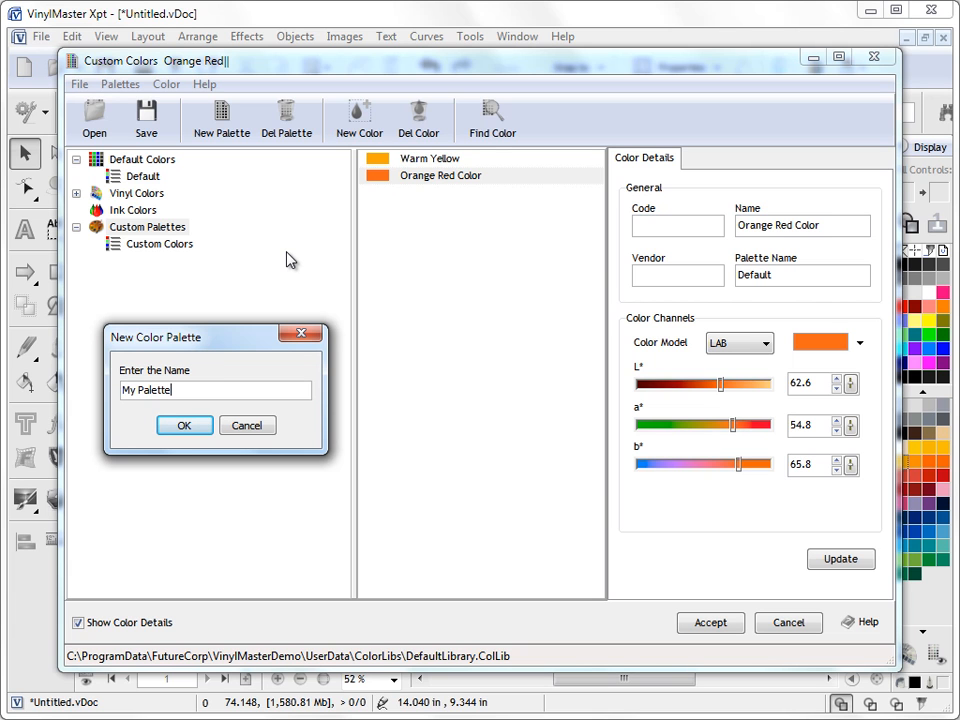
pyautogui.click(185, 426)
pyautogui.click(152, 262)
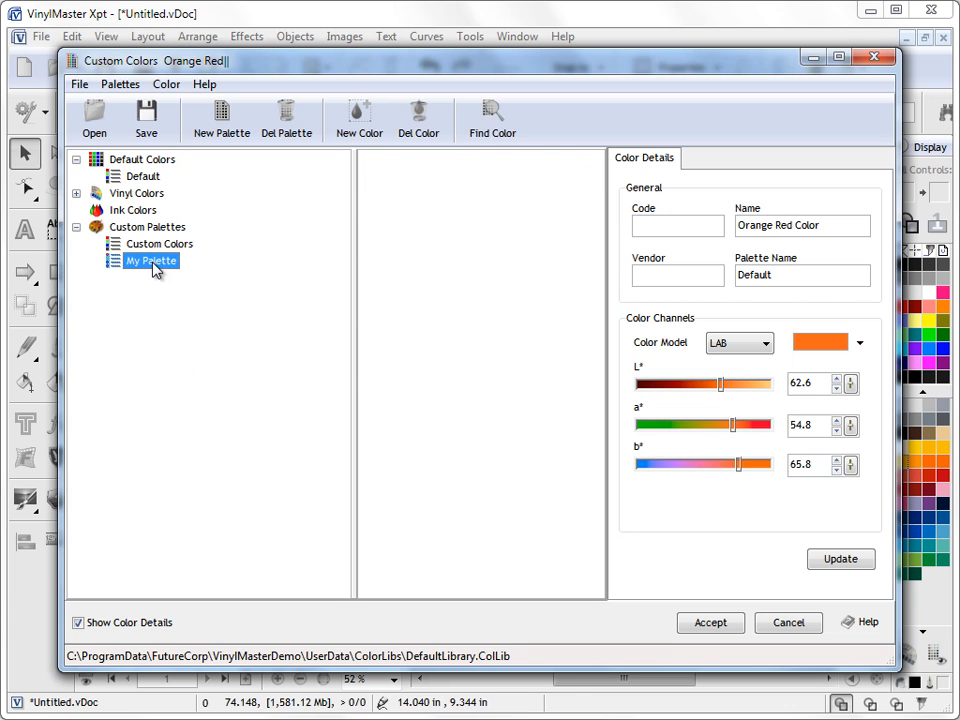
# Add a new color to My Palette, update it, and review the Custom Colors and My Palette lists
pyautogui.click(360, 118)
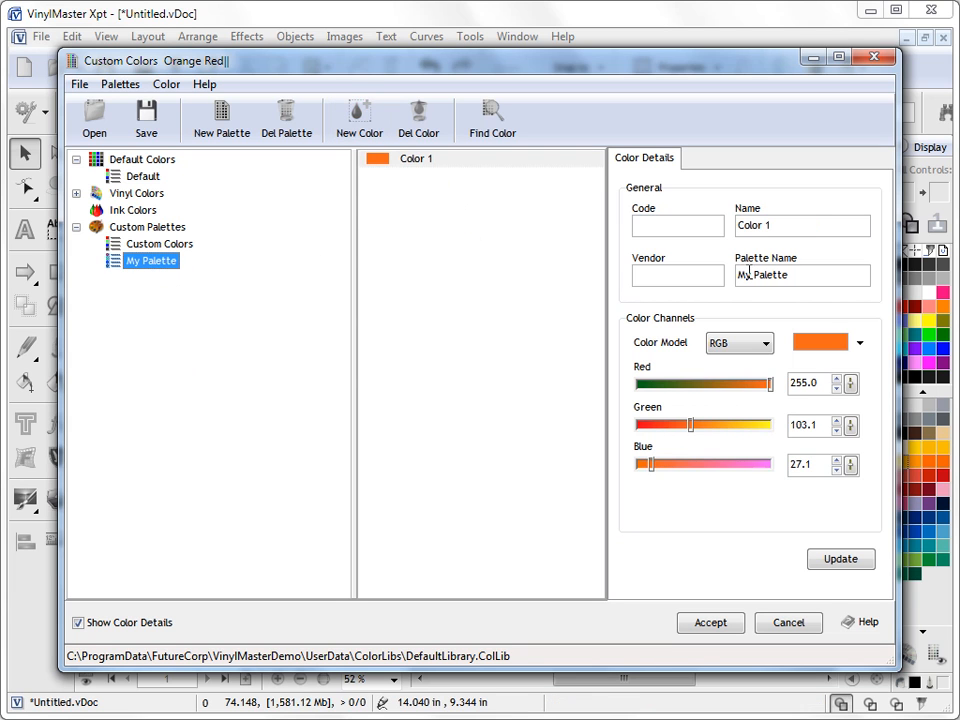
pyautogui.click(838, 560)
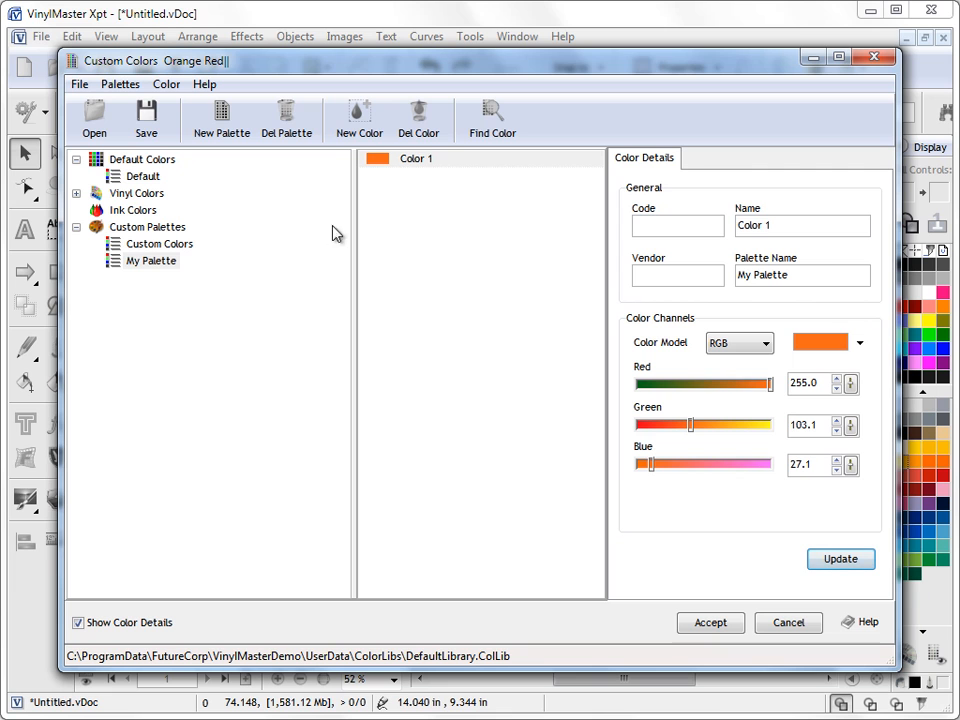
pyautogui.click(172, 250)
pyautogui.press('Down')
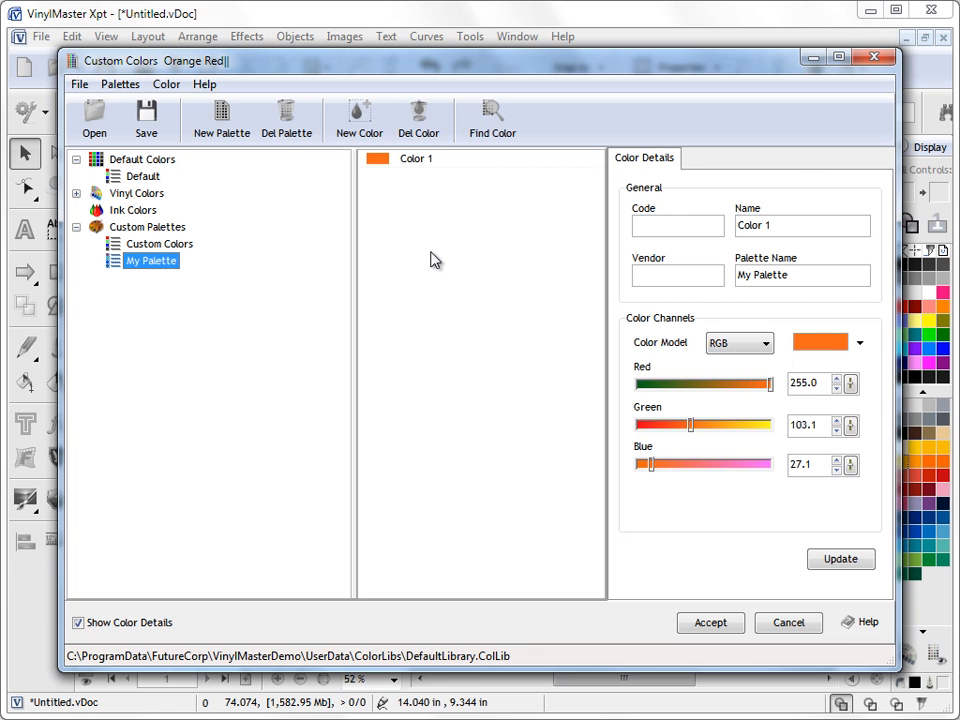
# View the color library files available for loading, and leave without opening one
pyautogui.click(95, 118)
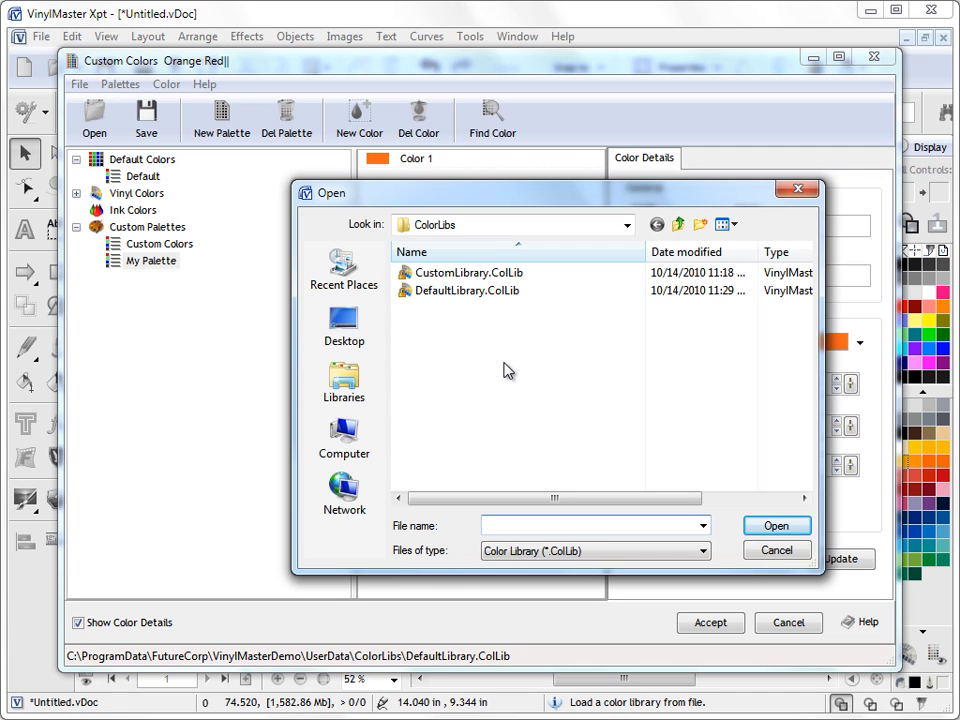
pyautogui.click(789, 557)
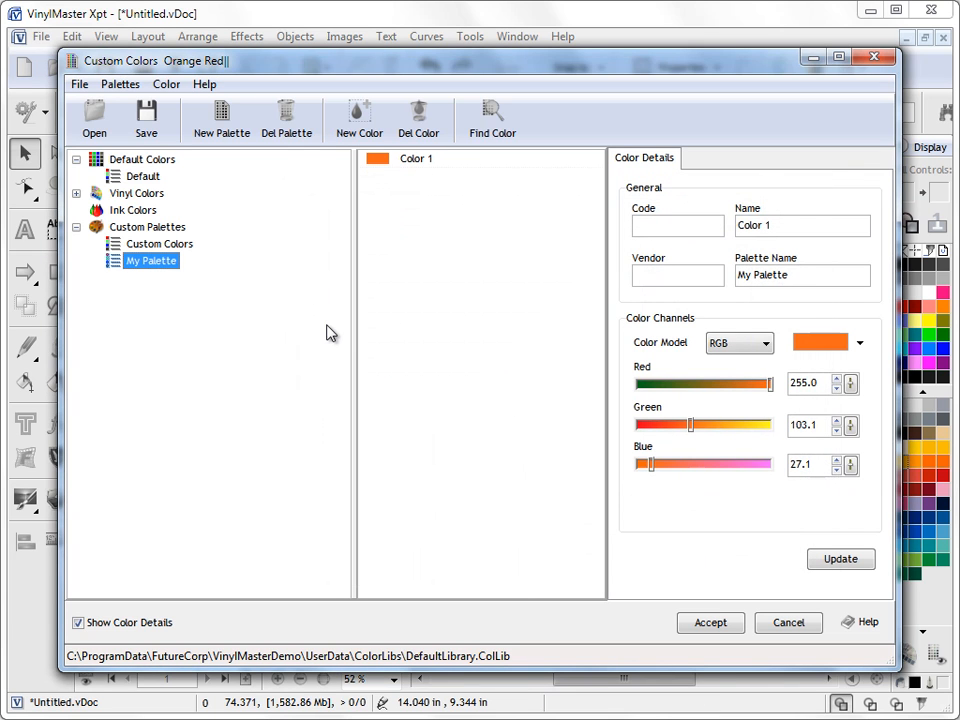
# Find colors matching 1000-53 Cardinal Red from 3M's 1000 - Scotchcal Graphic Film palette with a matching tolerance of 20
pyautogui.click(76, 193)
pyautogui.click(93, 193)
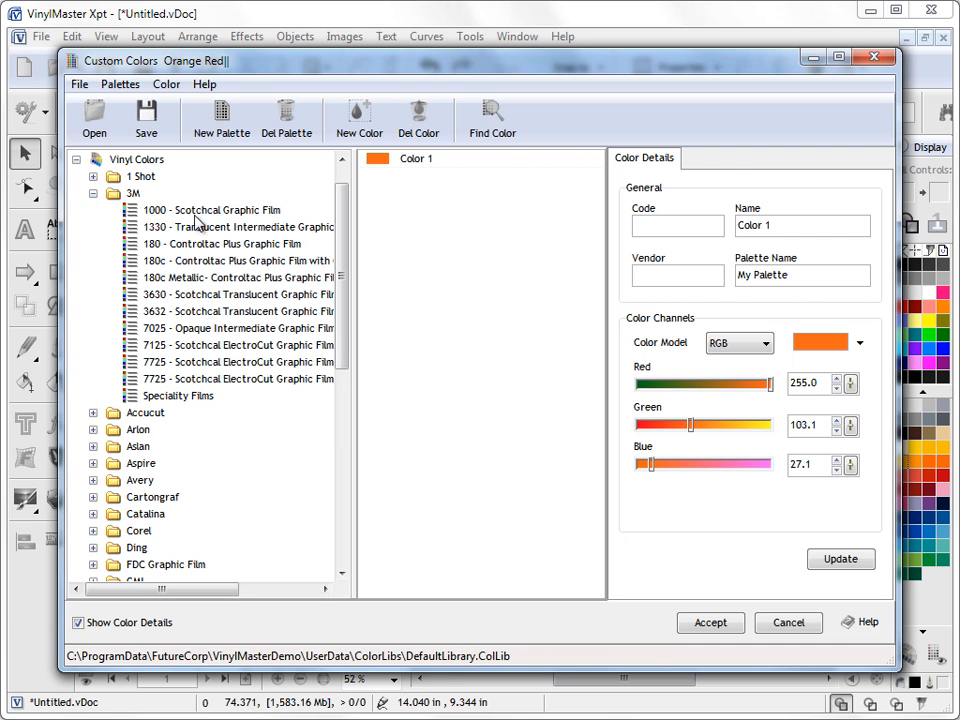
pyautogui.click(160, 210)
pyautogui.click(495, 209)
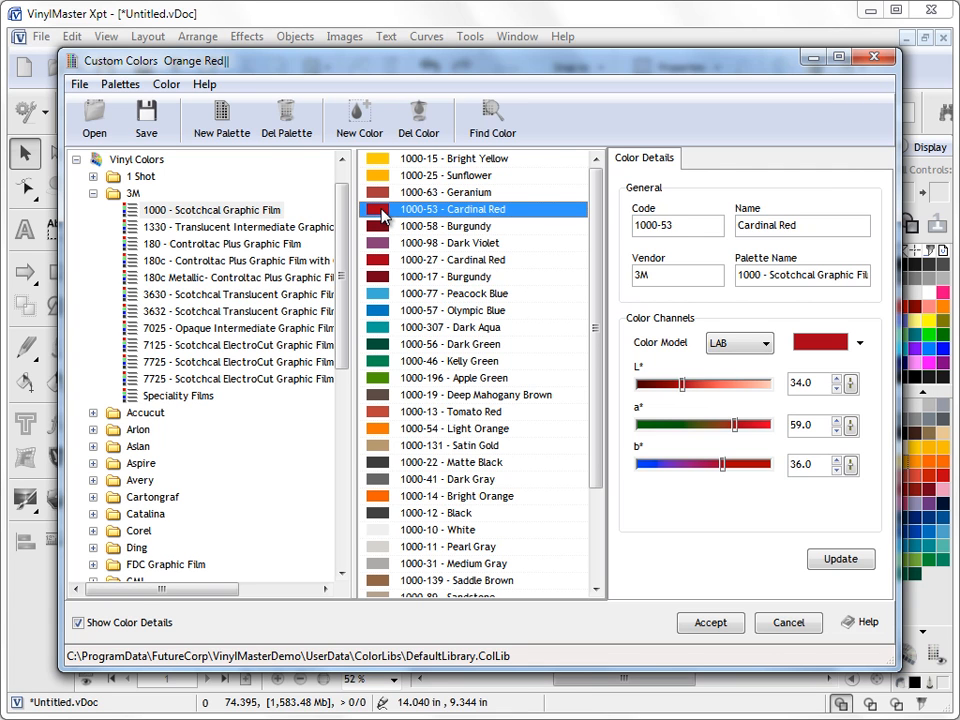
pyautogui.click(491, 127)
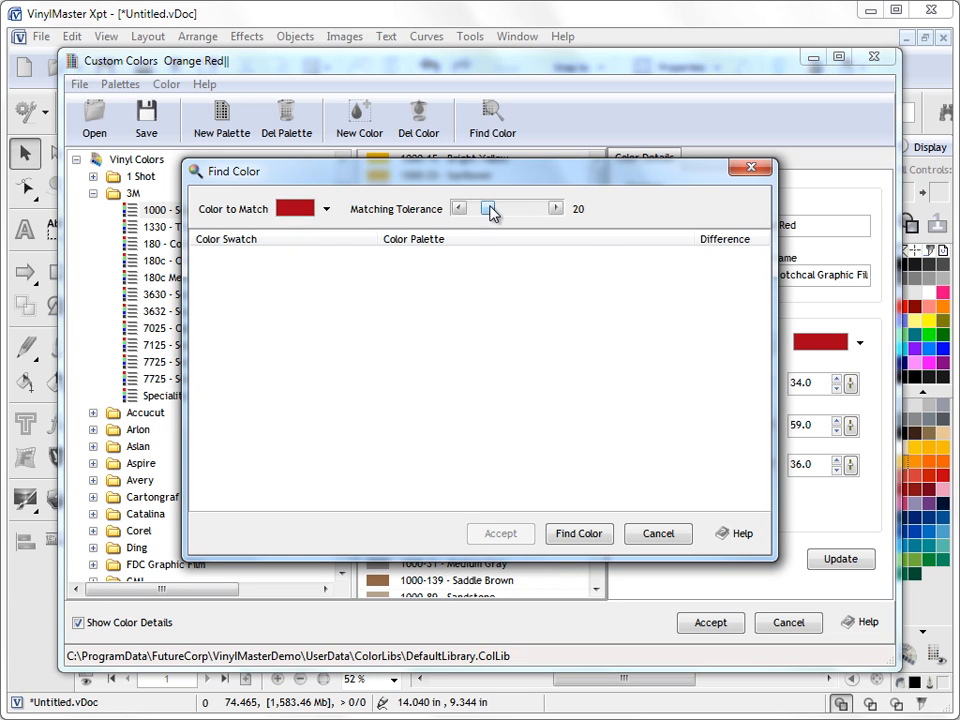
pyautogui.click(579, 533)
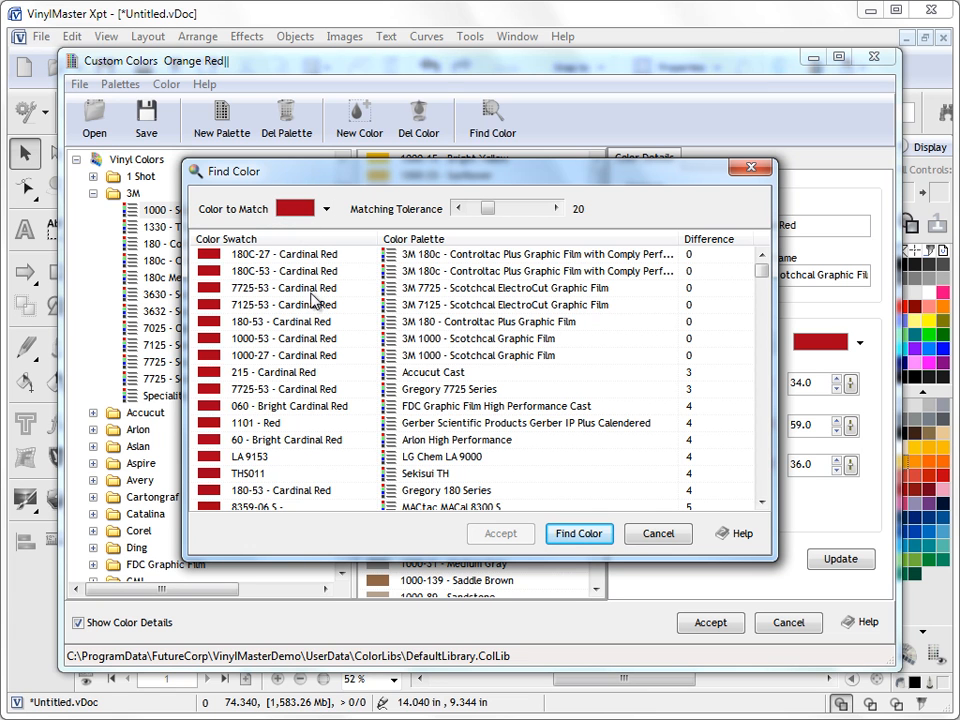
# Examine the matching swatches, including 5527 QM - Strawberry Red and 214 - Ruby Red, and leave the color search without accepting one
pyautogui.moveTo(761, 270); pyautogui.dragTo(765, 349)
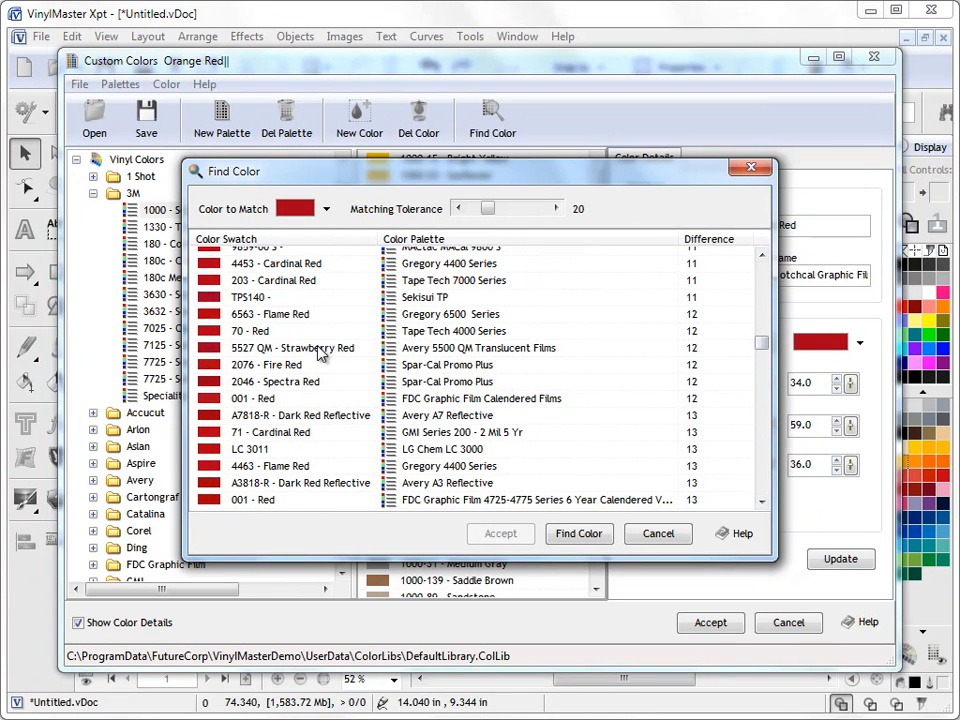
pyautogui.click(480, 350)
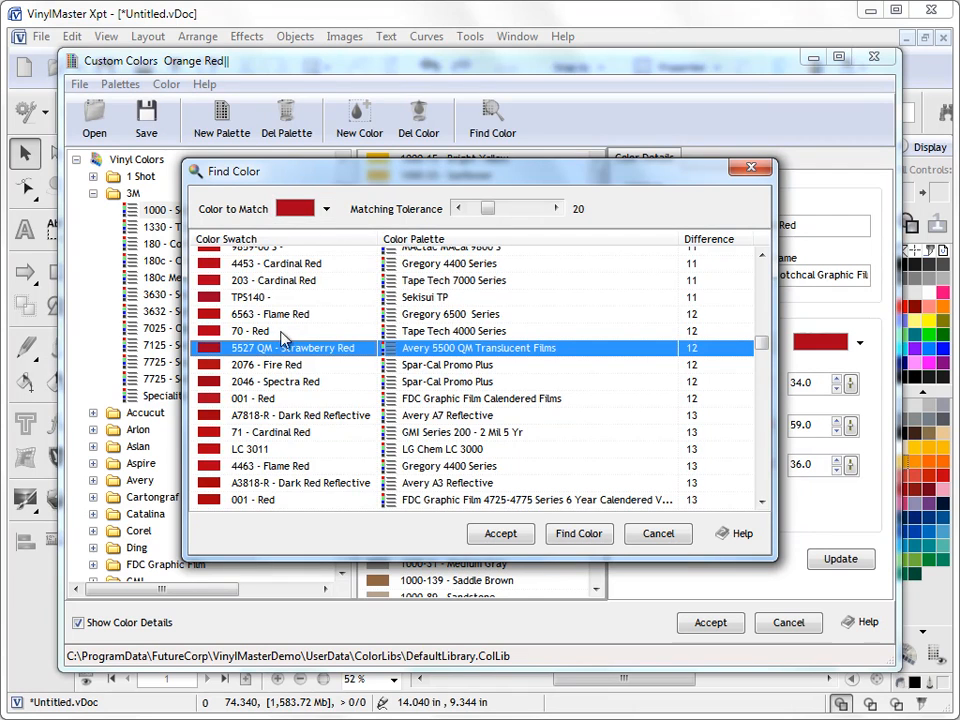
pyautogui.moveTo(760, 346); pyautogui.dragTo(763, 289)
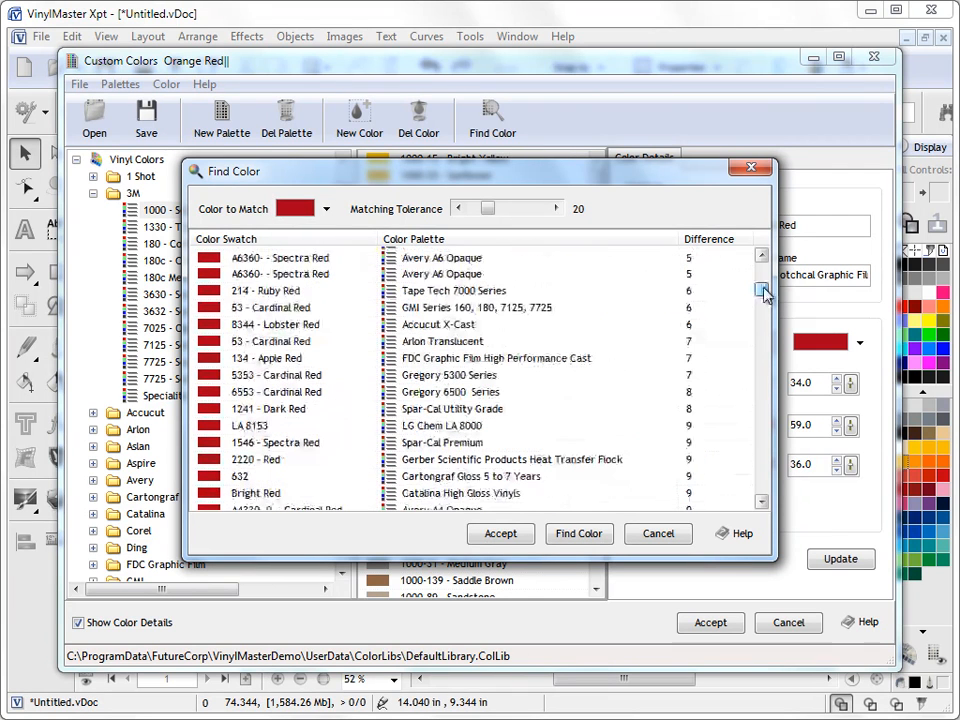
pyautogui.click(297, 292)
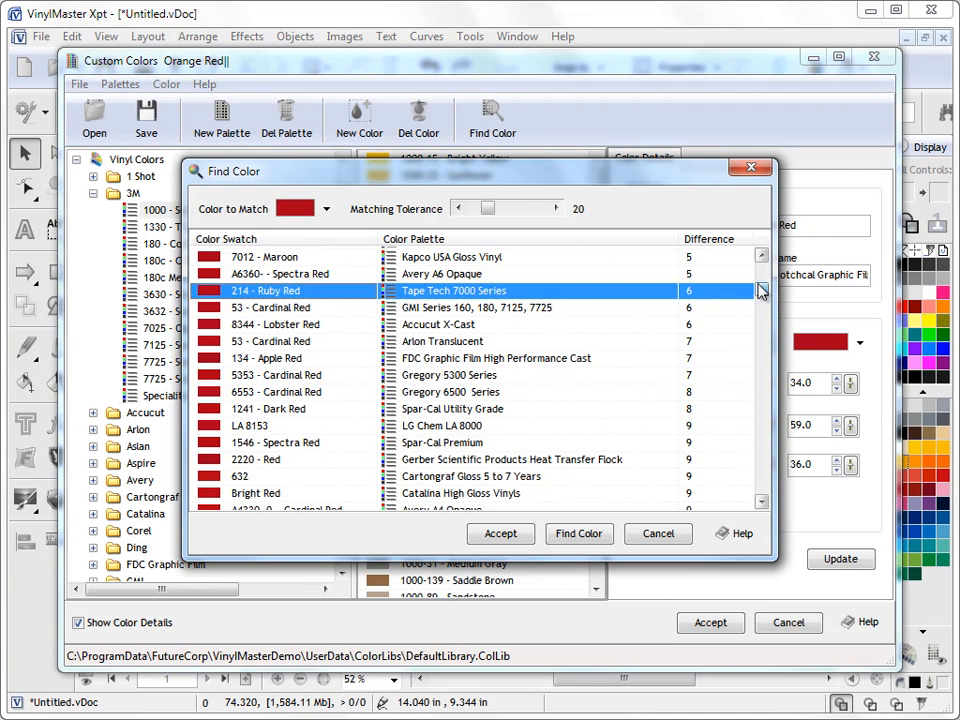
pyautogui.moveTo(761, 289); pyautogui.dragTo(762, 275)
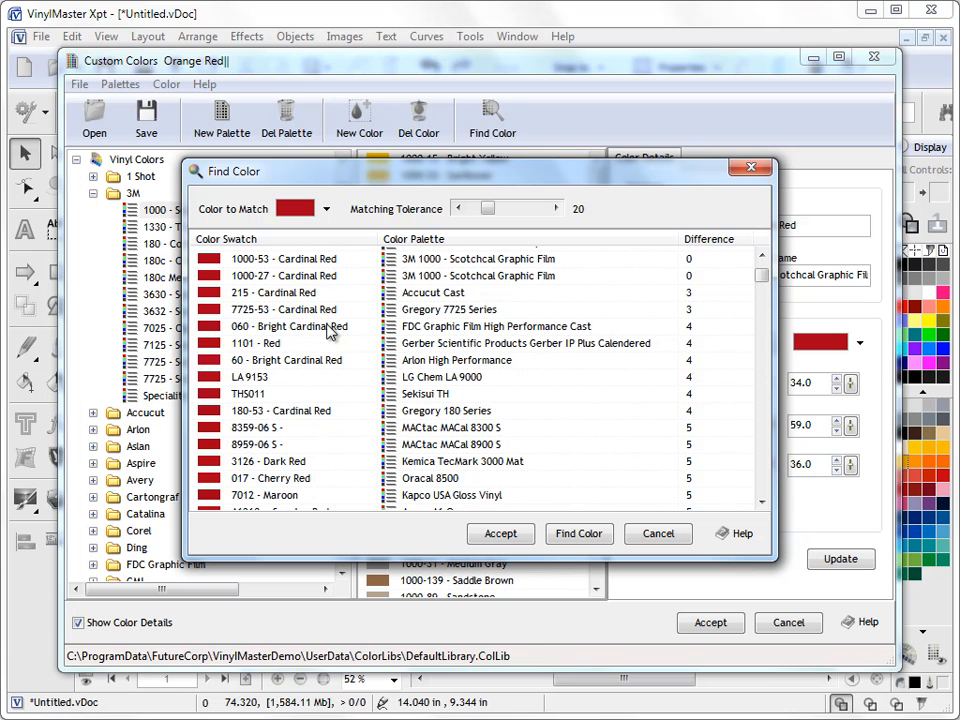
pyautogui.click(668, 533)
# Collapse the 3M and Vinyl Colors groups in the library tree and show the colors of My Palette
pyautogui.click(94, 193)
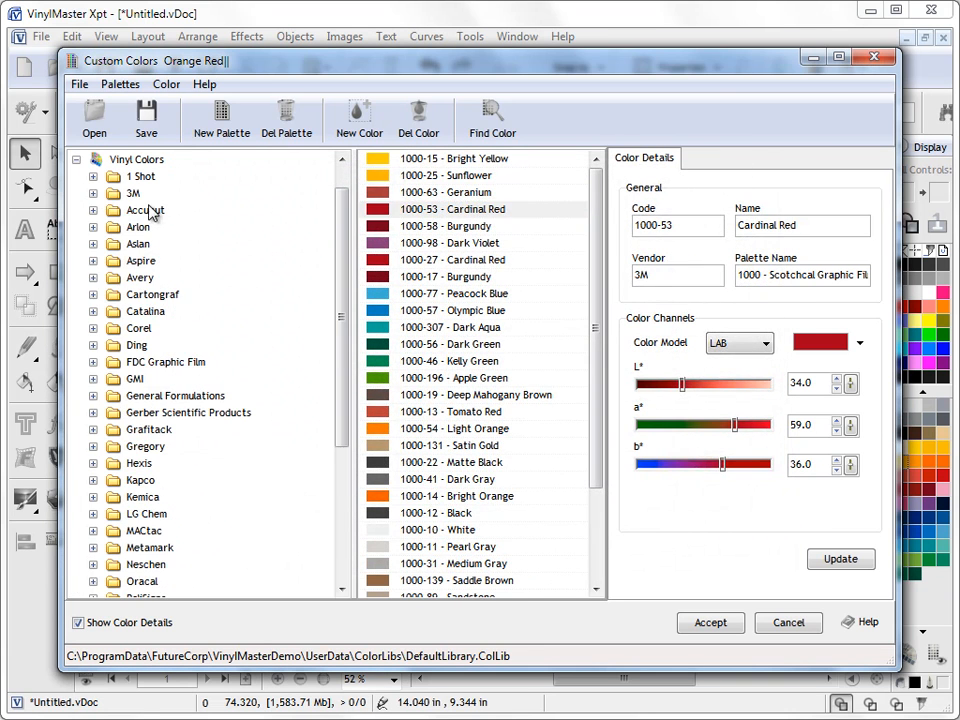
pyautogui.scroll(1, 236, 225)
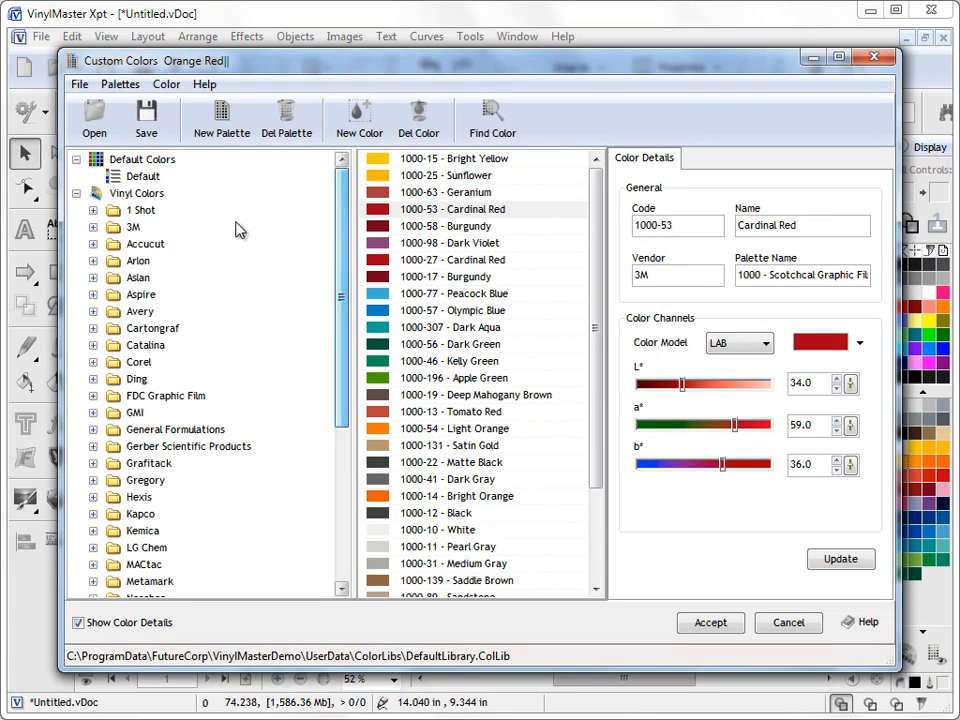
pyautogui.click(76, 193)
pyautogui.click(153, 261)
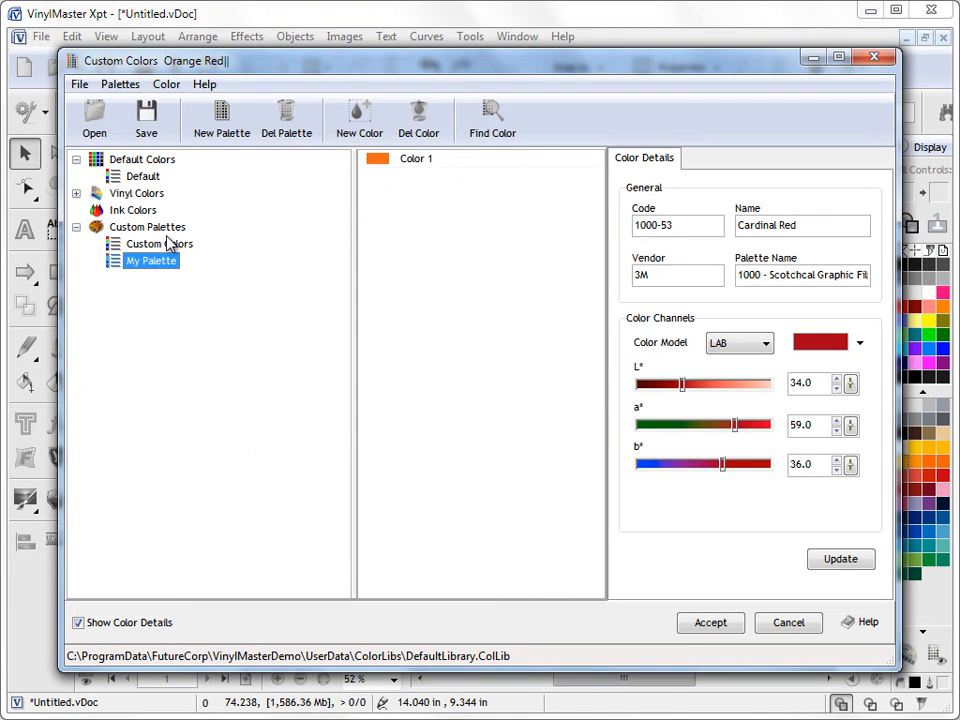